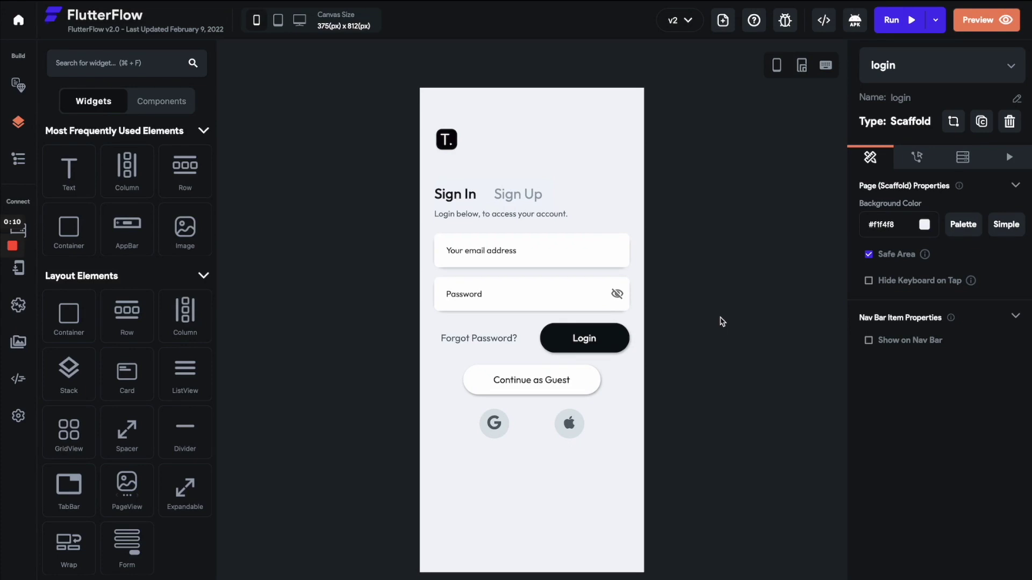
Step: Enable the Dark Mode Theme in the project's theme color settings
mouse_move(720, 1)
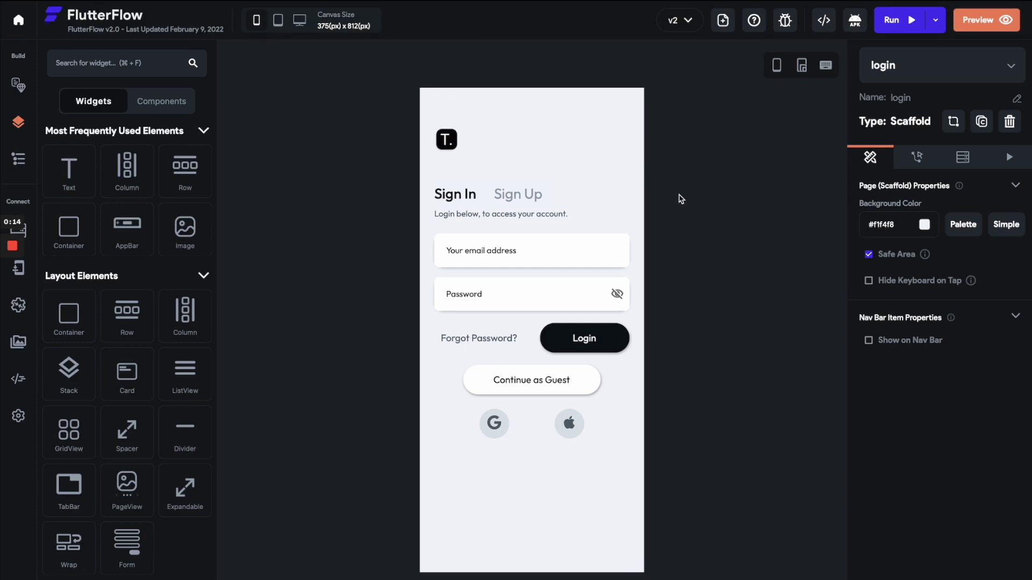
click(18, 417)
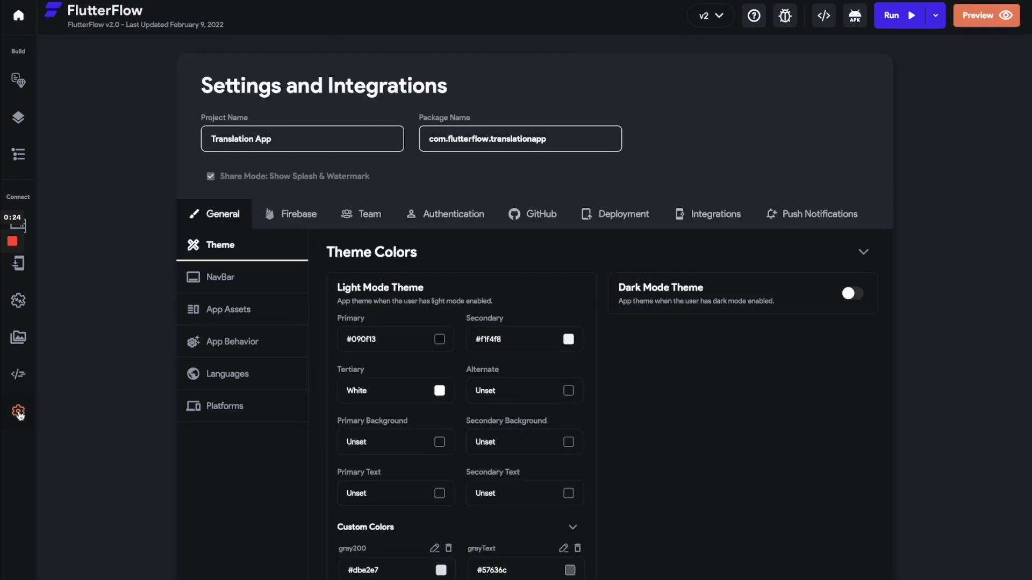
scroll(388, 326, down, 2)
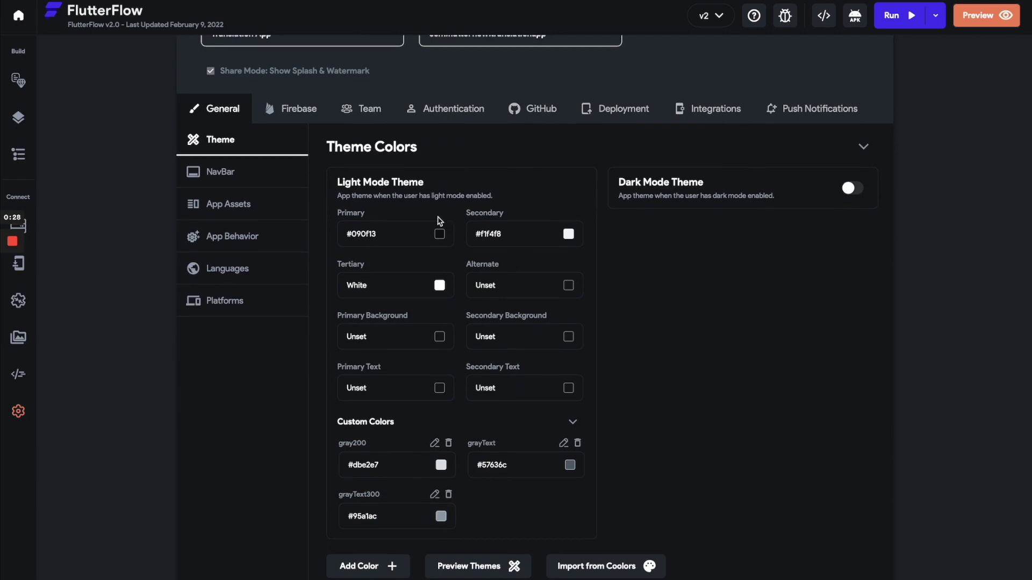
scroll(475, 191, down, 1)
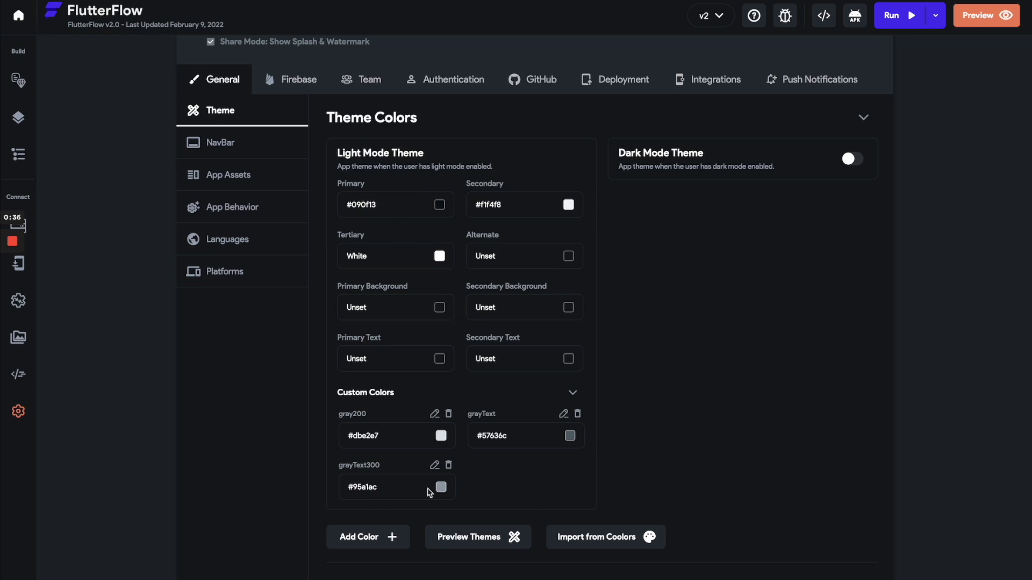
scroll(524, 465, up, 2)
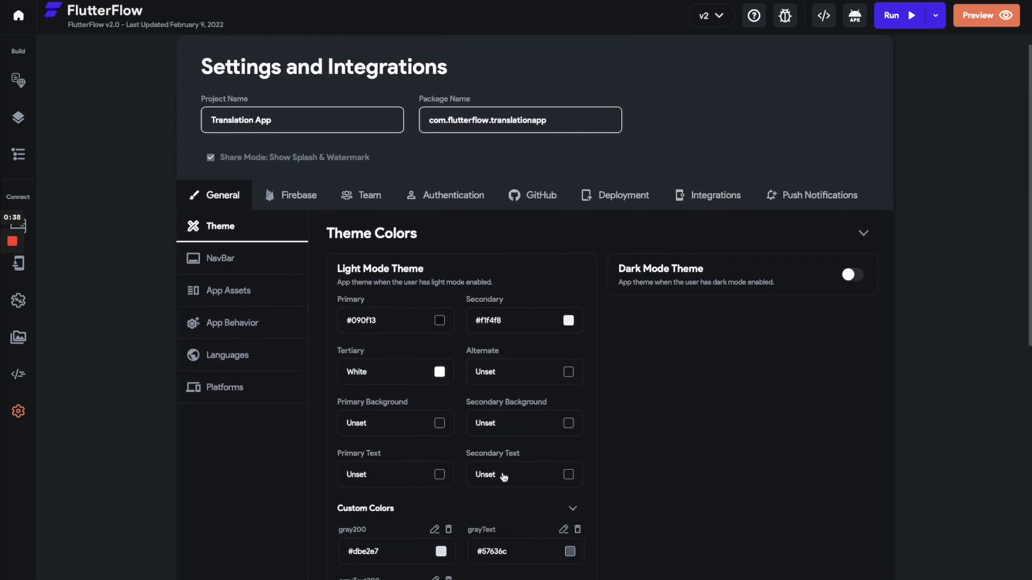
scroll(524, 465, down, 1)
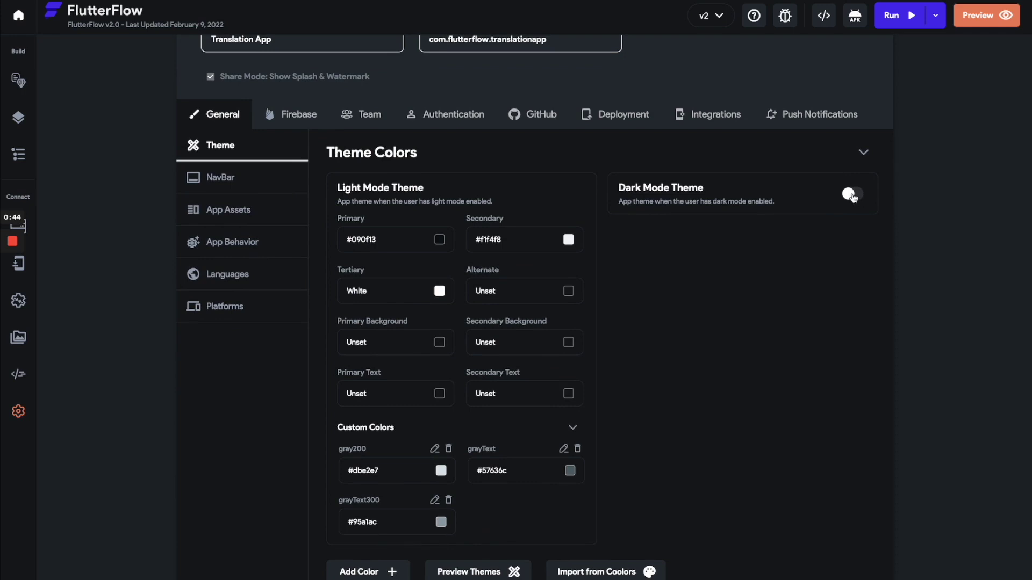
click(852, 195)
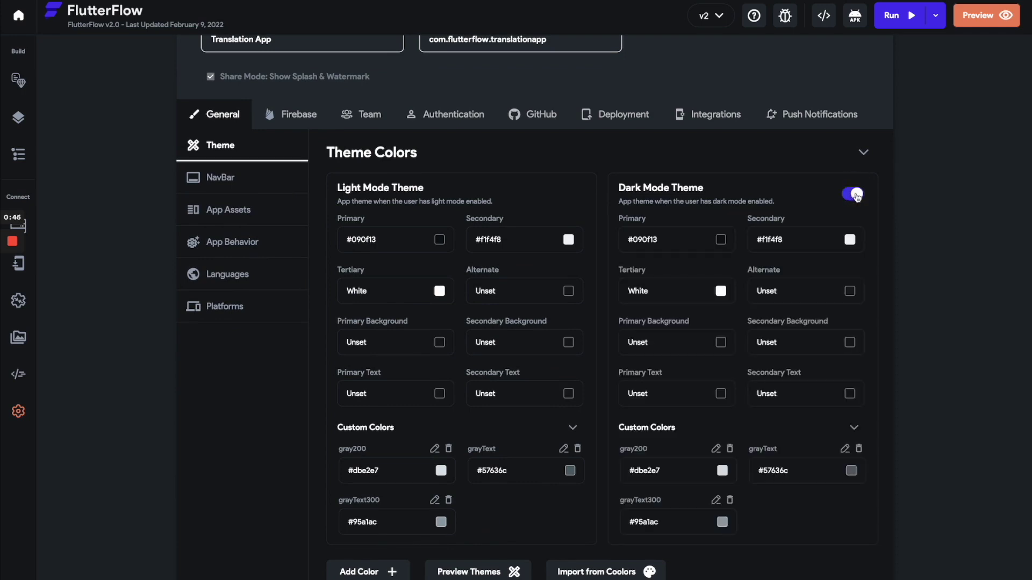
scroll(731, 224, down, 1)
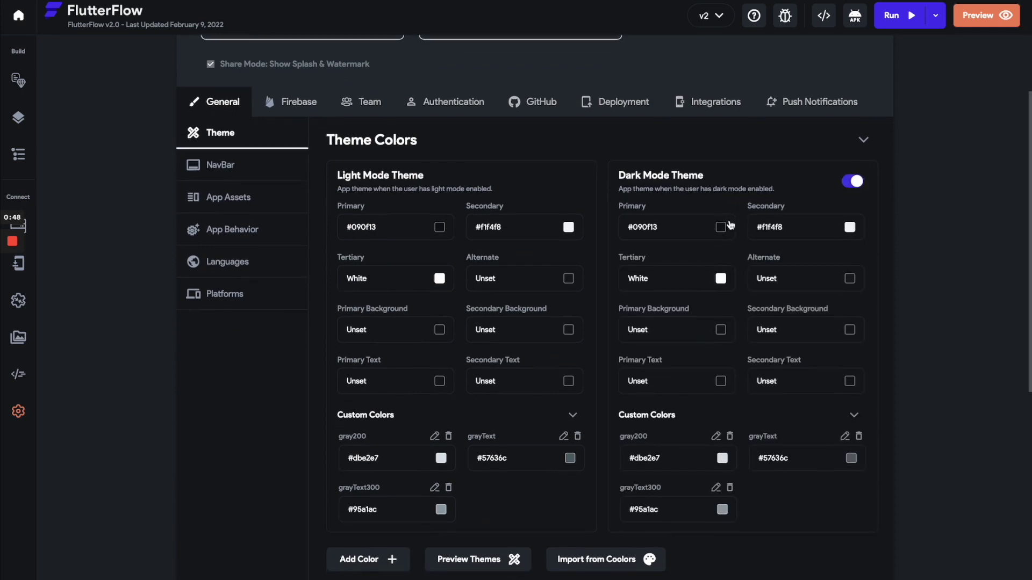
scroll(730, 225, down, 3)
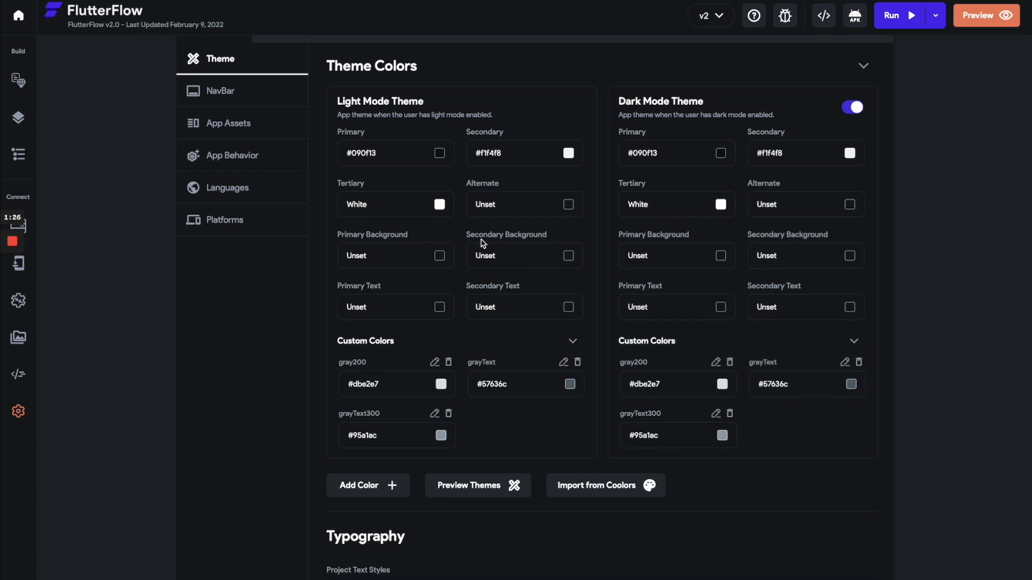
Step: Return to the login page and preview it by toggling the canvas between light and dark mode
scroll(483, 243, up, 1)
click(19, 81)
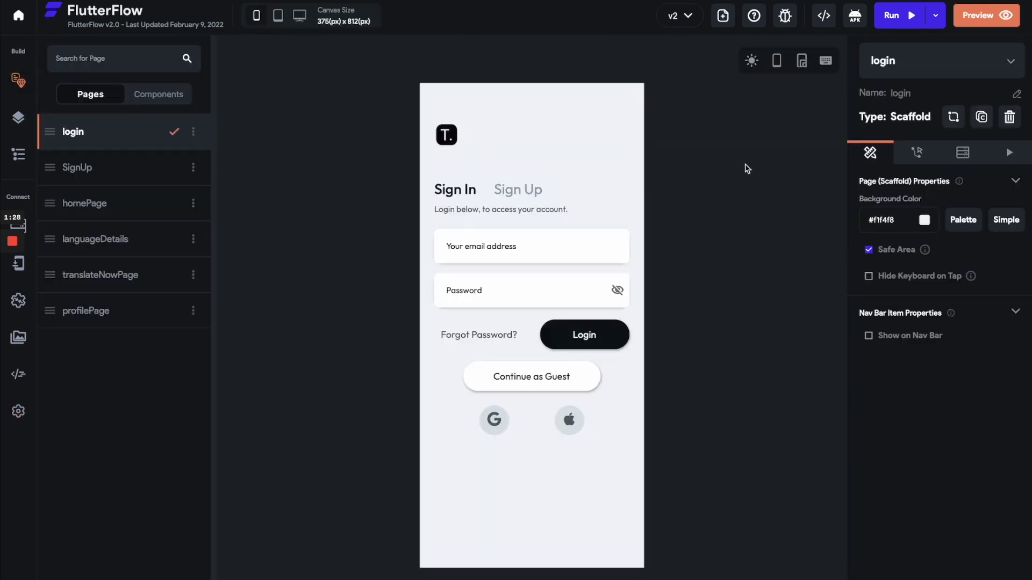
click(752, 60)
click(752, 61)
click(752, 62)
click(752, 62)
click(753, 63)
click(753, 63)
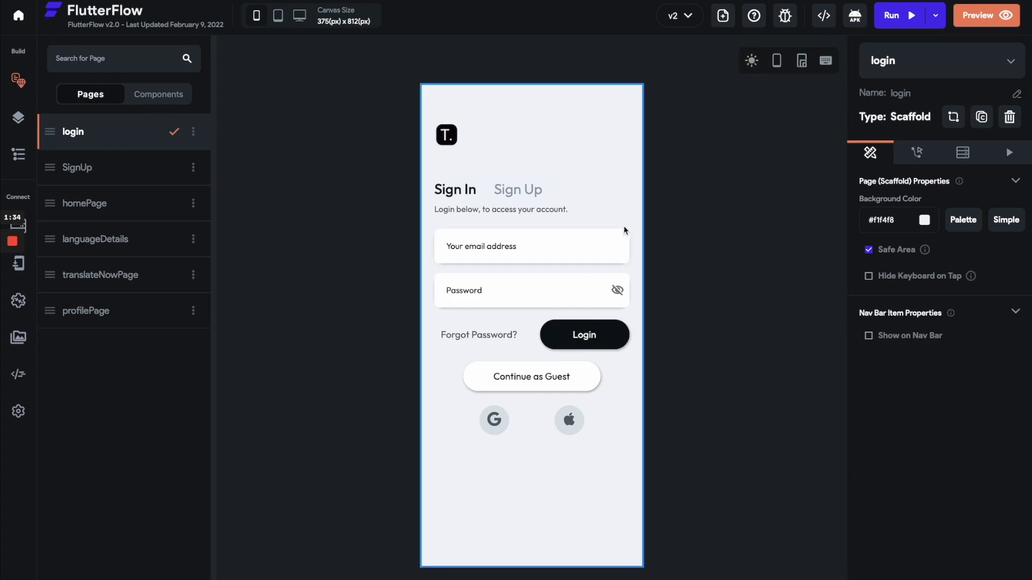
Step: Review the design of each app page, from SignUp through profilePage and back to login
click(106, 166)
click(107, 204)
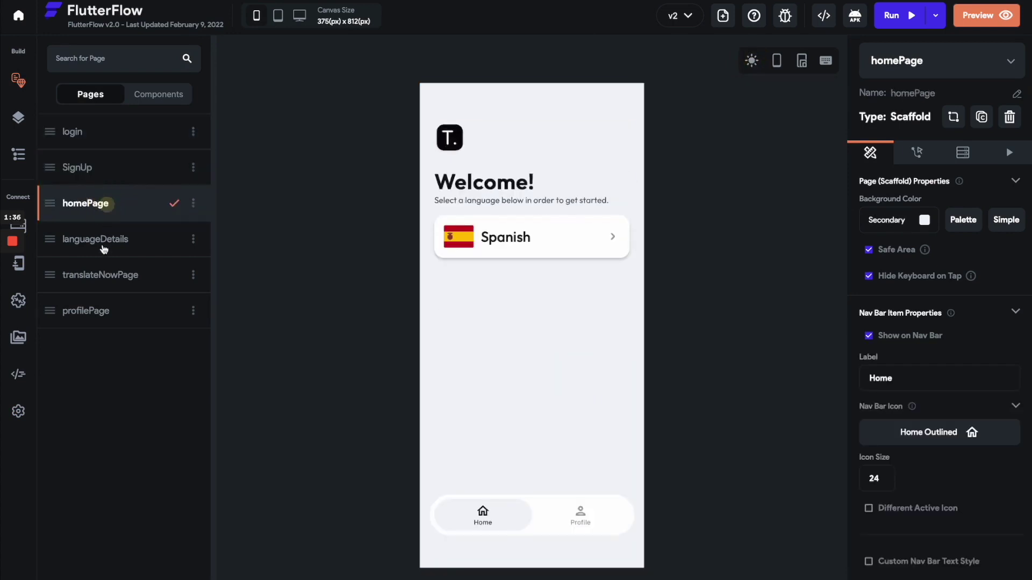
click(104, 249)
click(109, 275)
click(103, 308)
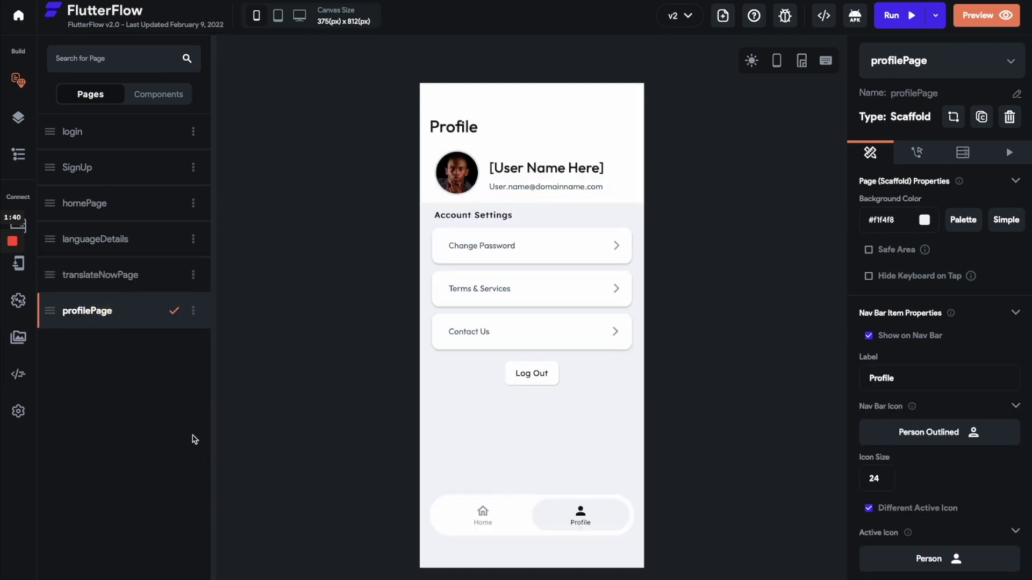
click(129, 284)
click(131, 244)
click(134, 214)
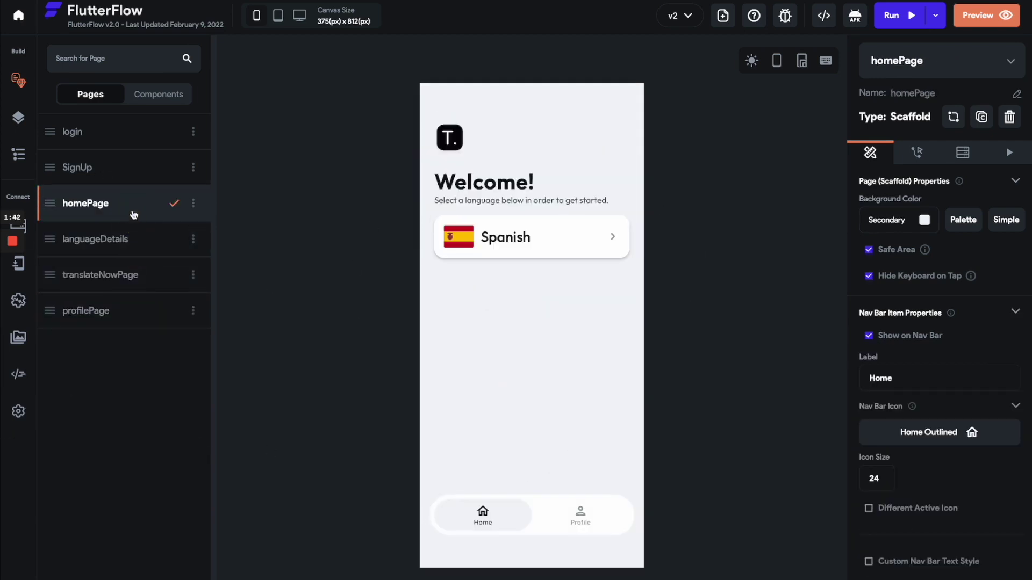
click(136, 174)
click(127, 135)
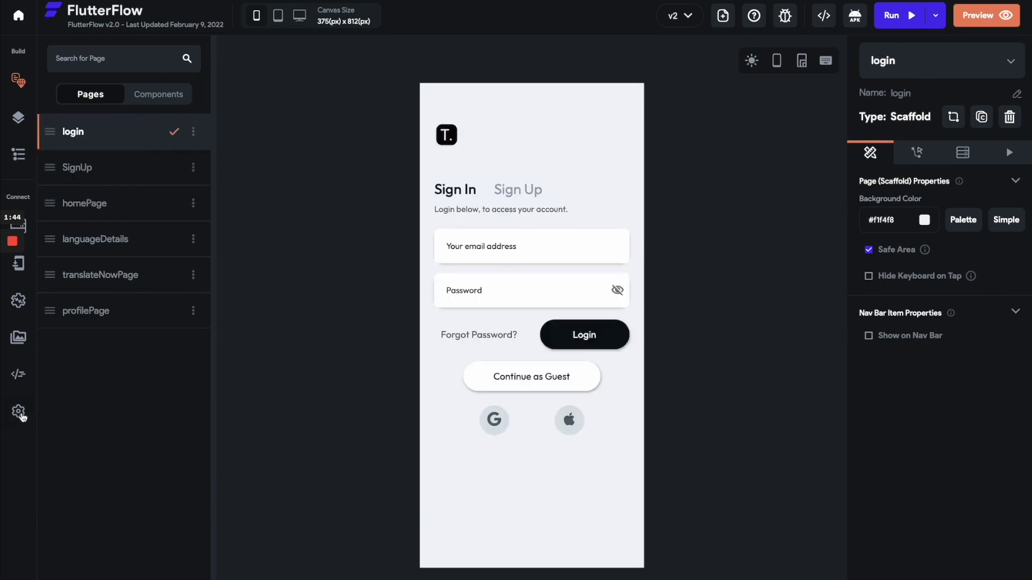
Step: In the theme settings, set the light theme's Primary Background to #f1f4f8 and Secondary Background to white
click(20, 414)
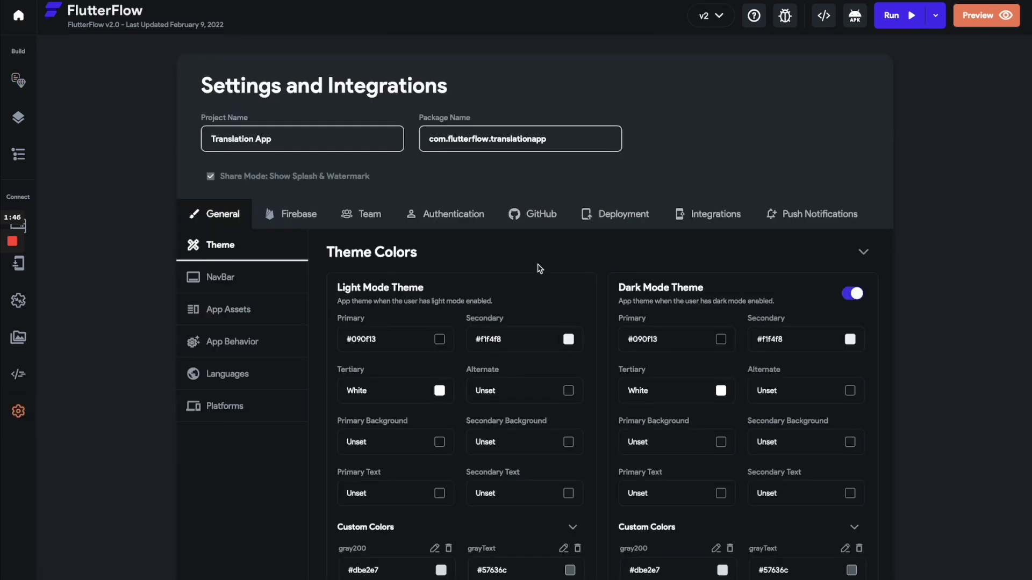
scroll(539, 269, down, 2)
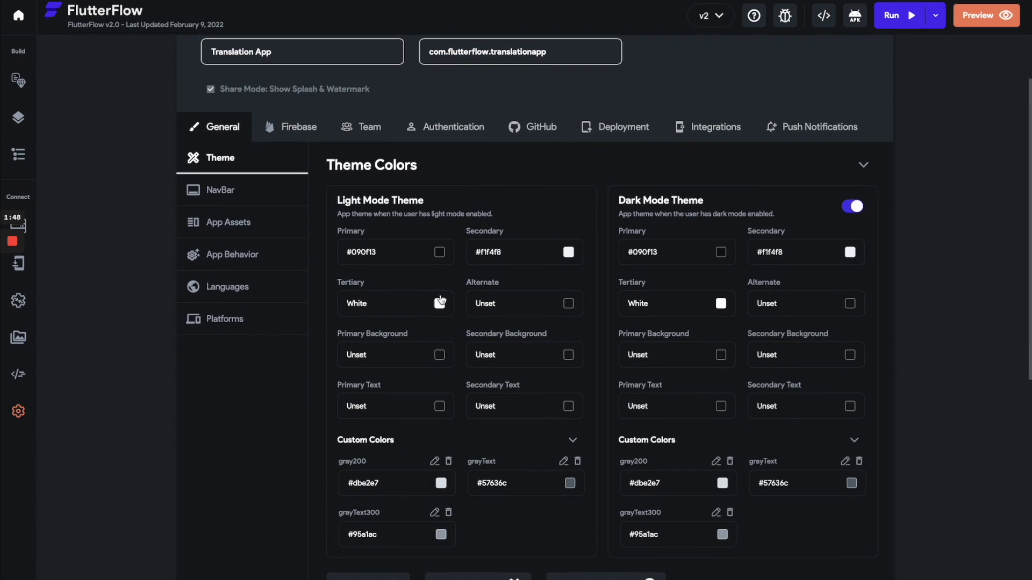
scroll(441, 301, down, 1)
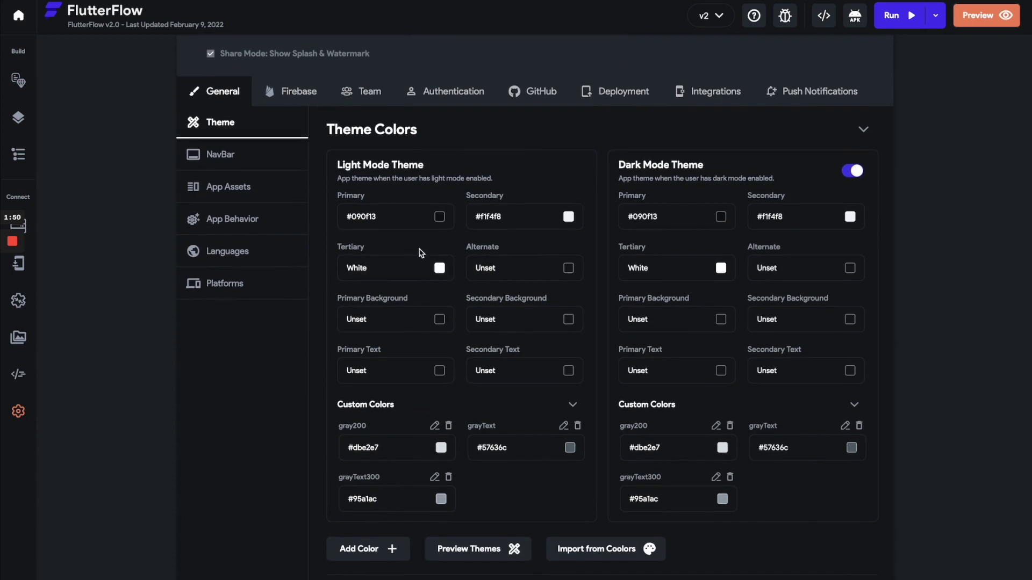
click(439, 321)
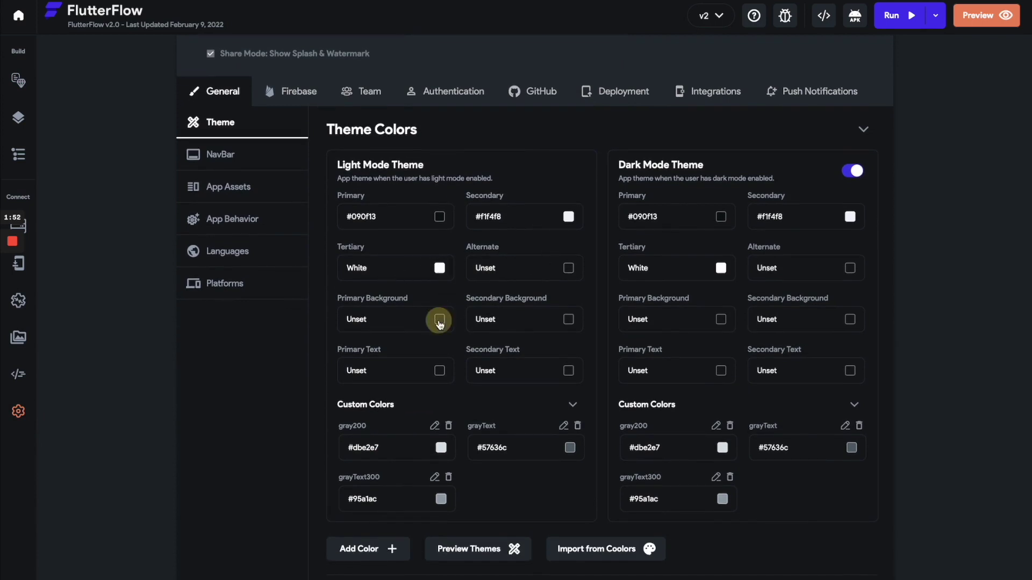
click(444, 363)
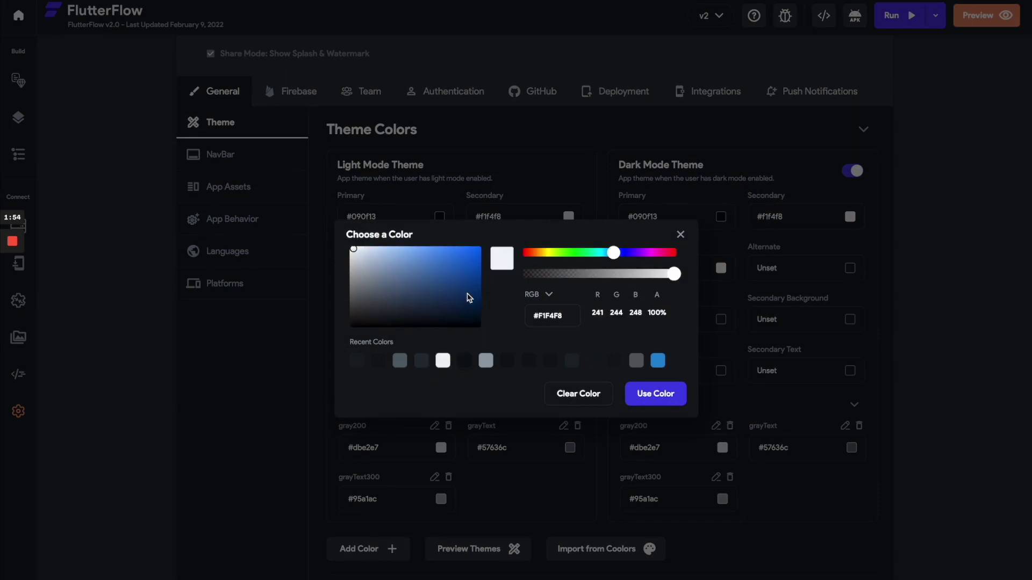
click(656, 394)
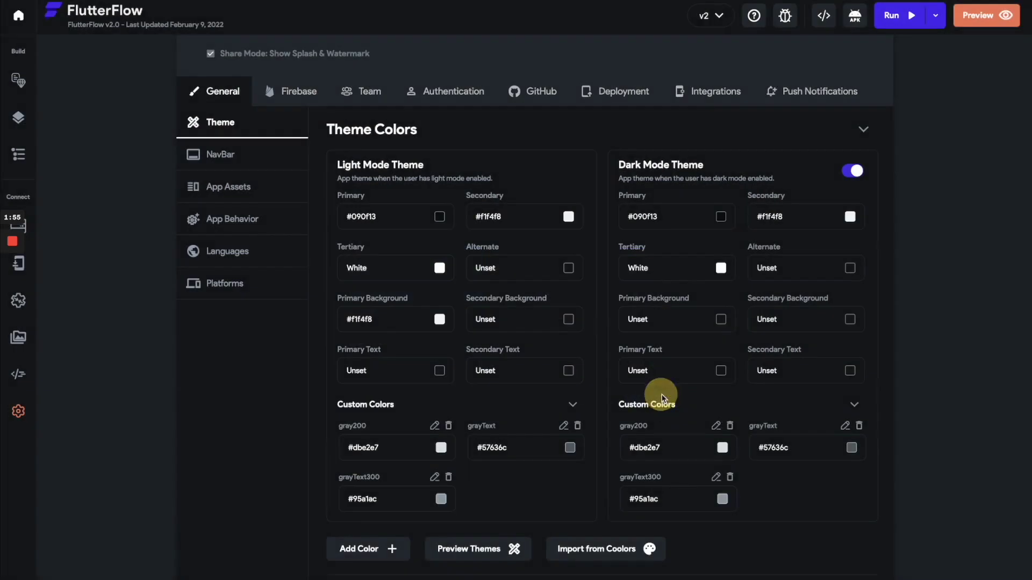
click(569, 321)
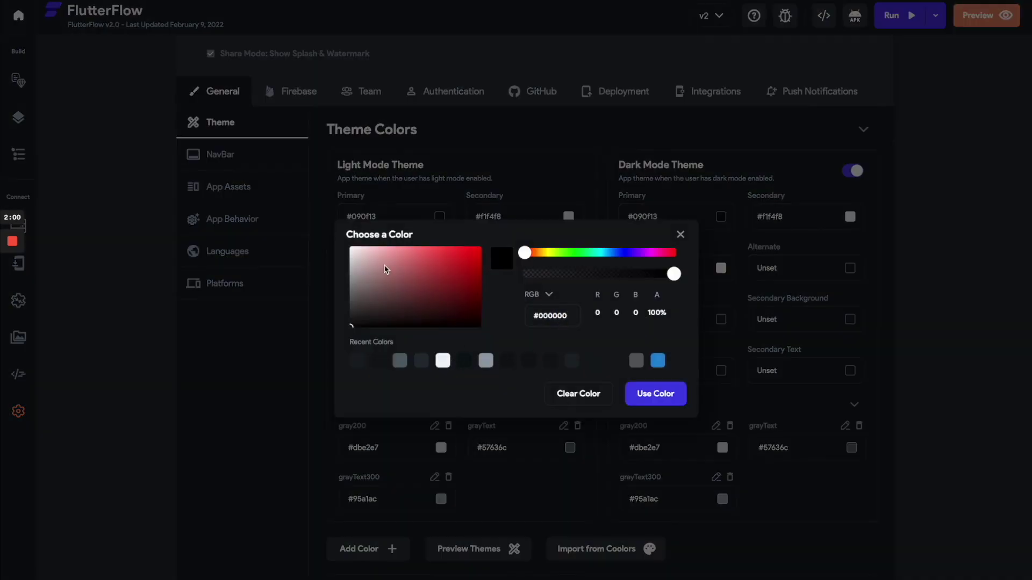
drag(387, 268, 325, 226)
click(671, 395)
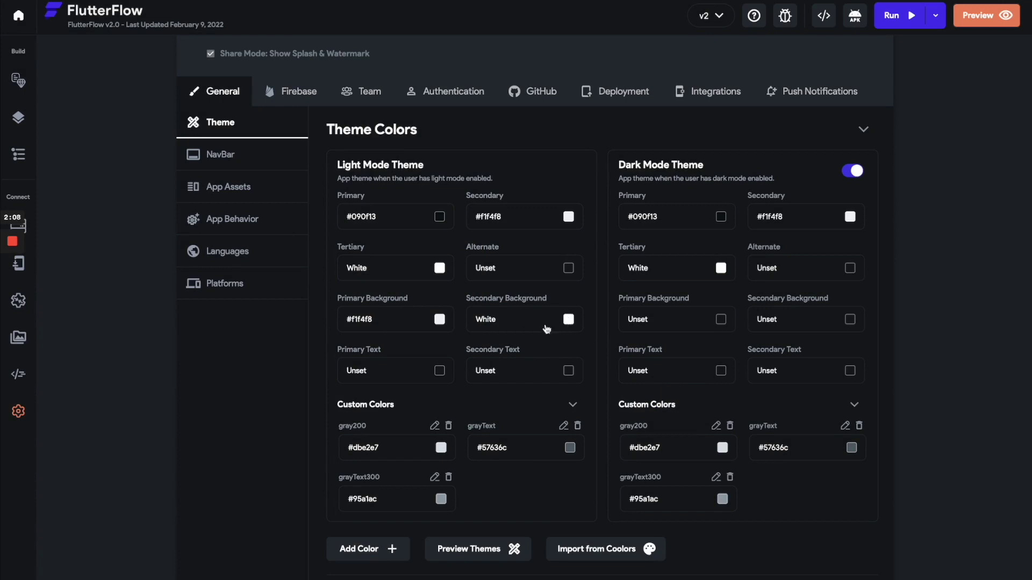
Step: Set the light theme's Primary Text color to #090f13 and Secondary Text color to #57636c
click(439, 372)
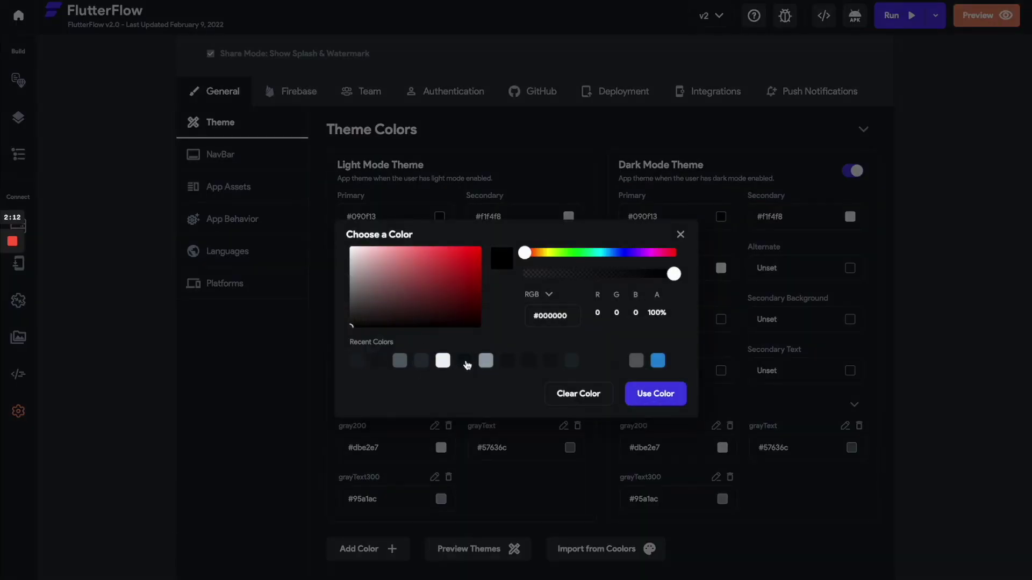
click(465, 363)
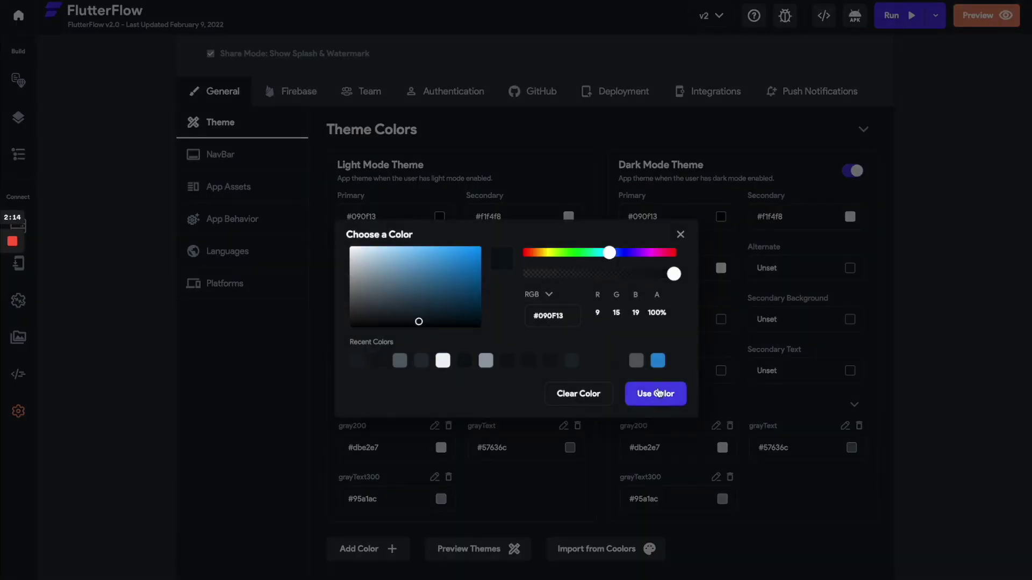
click(657, 394)
click(569, 371)
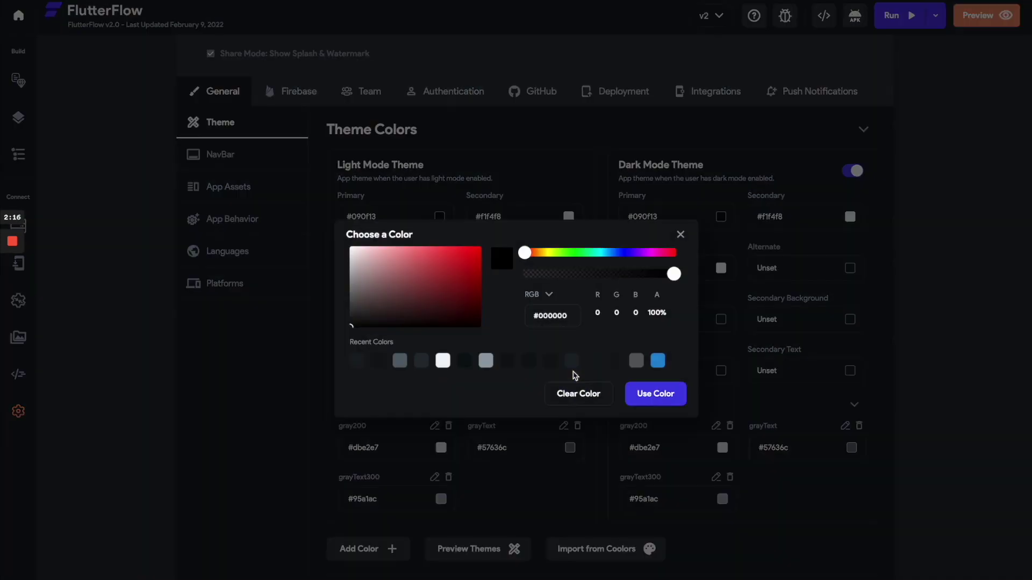
click(401, 362)
click(664, 396)
Step: Copy the hex code of the light theme's gray200 custom color
scroll(434, 311, down, 1)
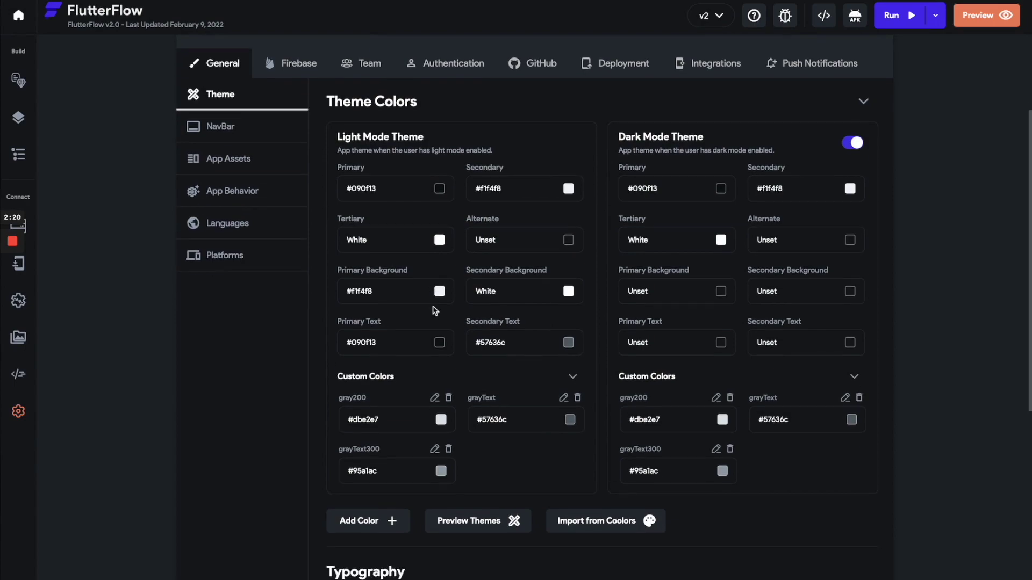
click(568, 240)
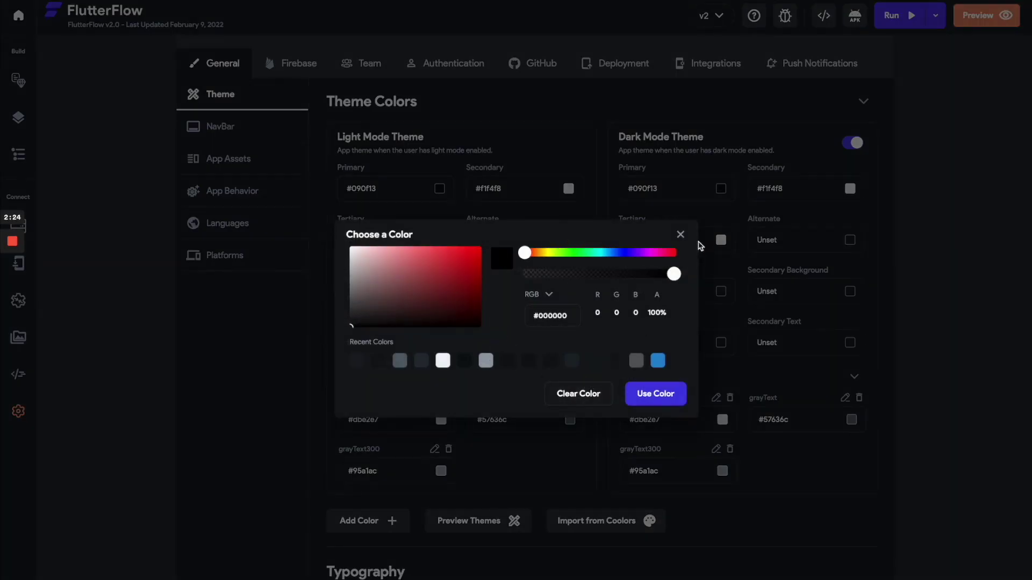
click(680, 234)
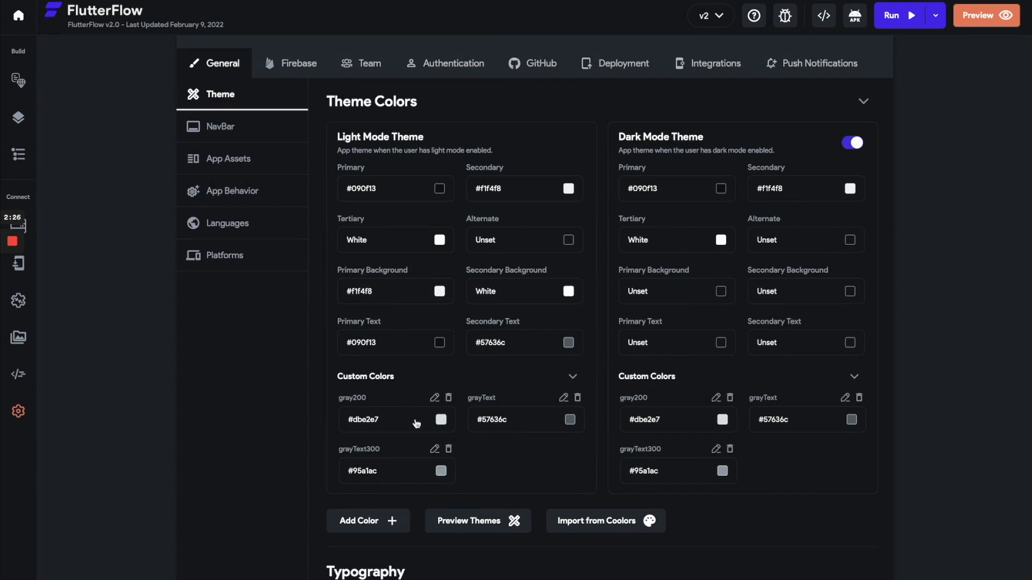
click(441, 419)
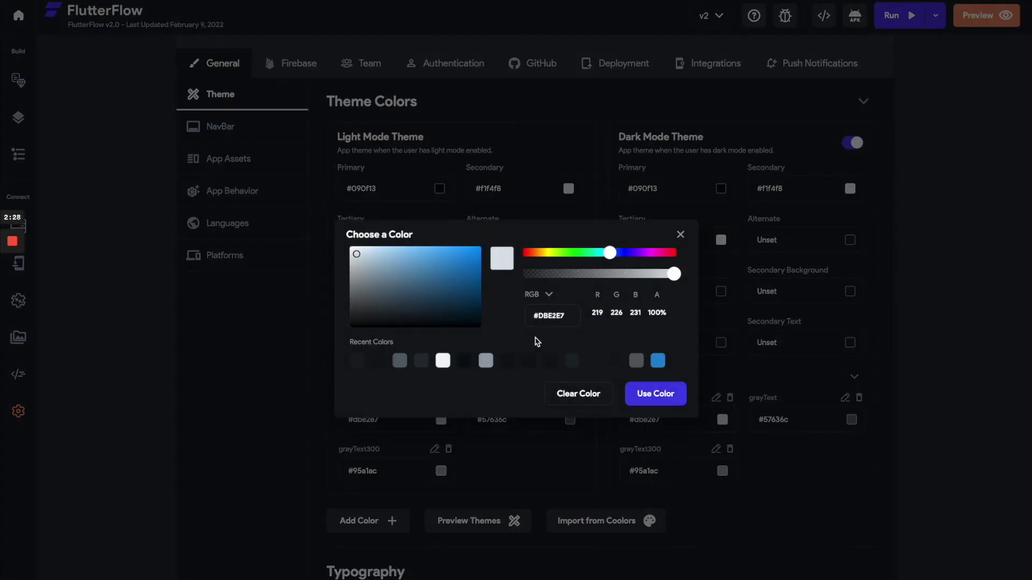
click(544, 313)
click(665, 395)
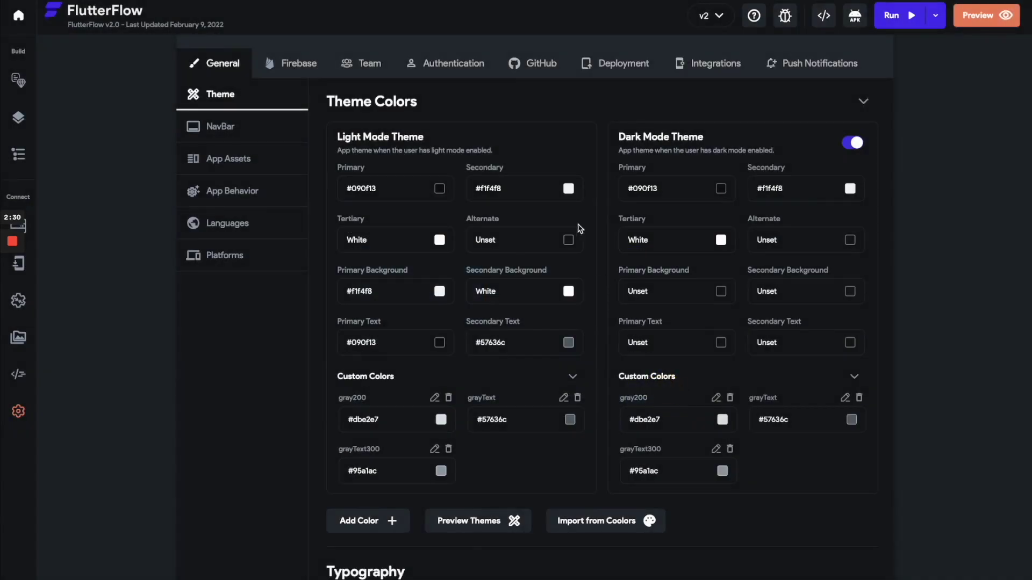
Step: Try to apply the copied gray200 hex code to the light theme's Alternate color
click(568, 239)
drag(569, 311, 508, 318)
click(649, 396)
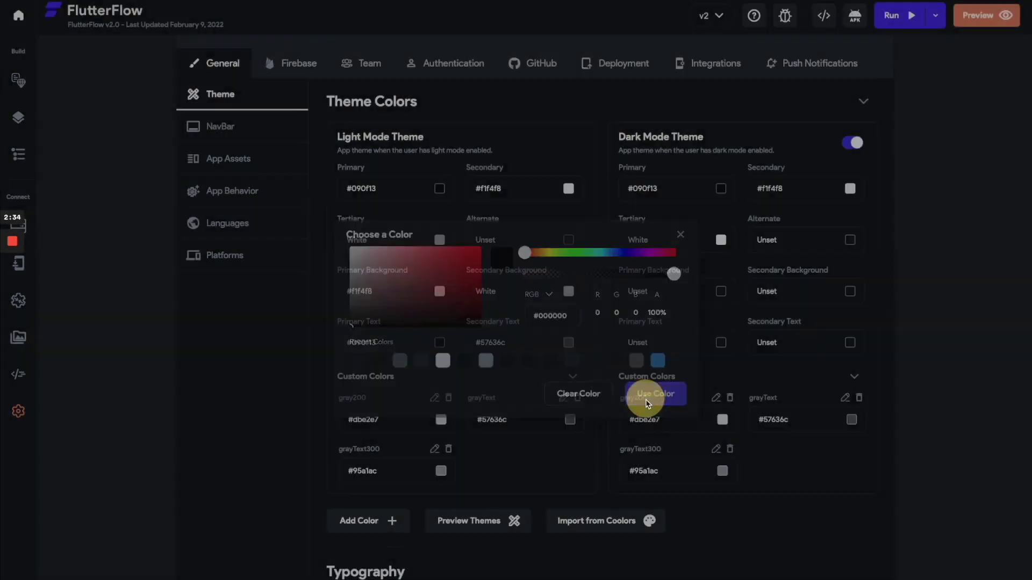
click(510, 240)
key(Return)
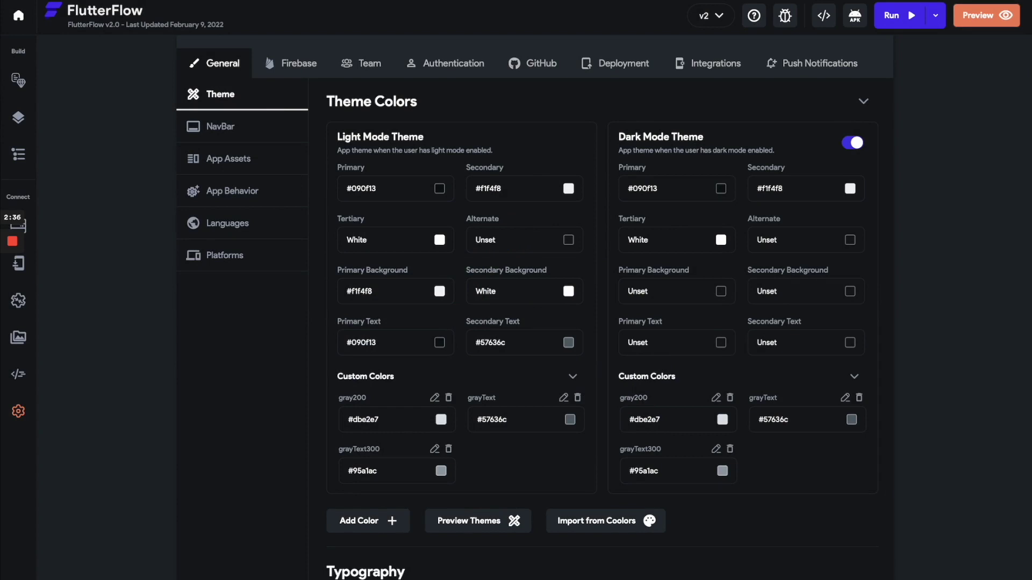
Step: Set the light theme's Alternate color to #dbe2e7
click(497, 242)
text(dbe2e7)
key(Return)
Step: Set the dark theme's Primary Background color to #111518 by darkening the recent color #1D2428
click(722, 293)
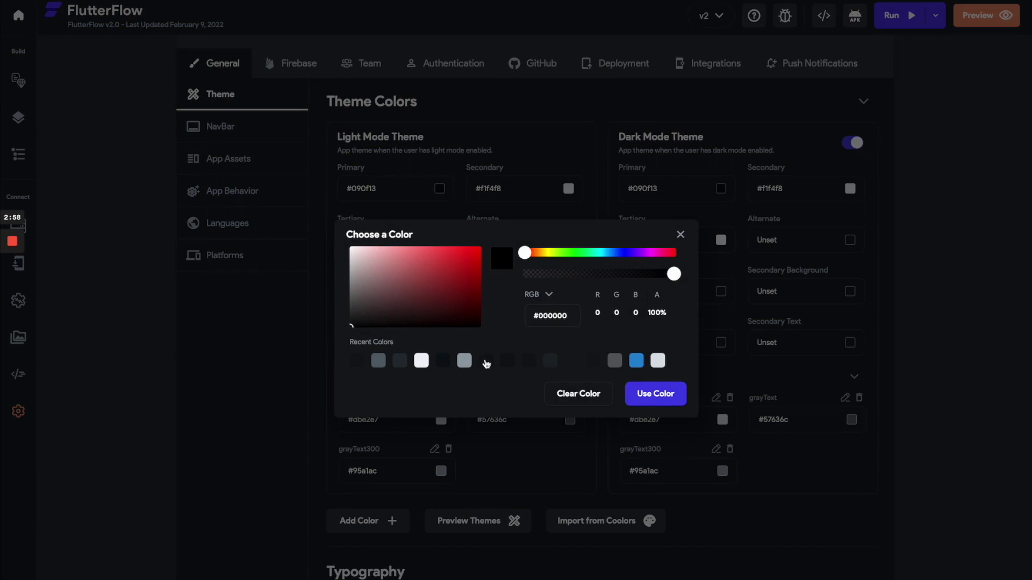
click(486, 361)
click(501, 363)
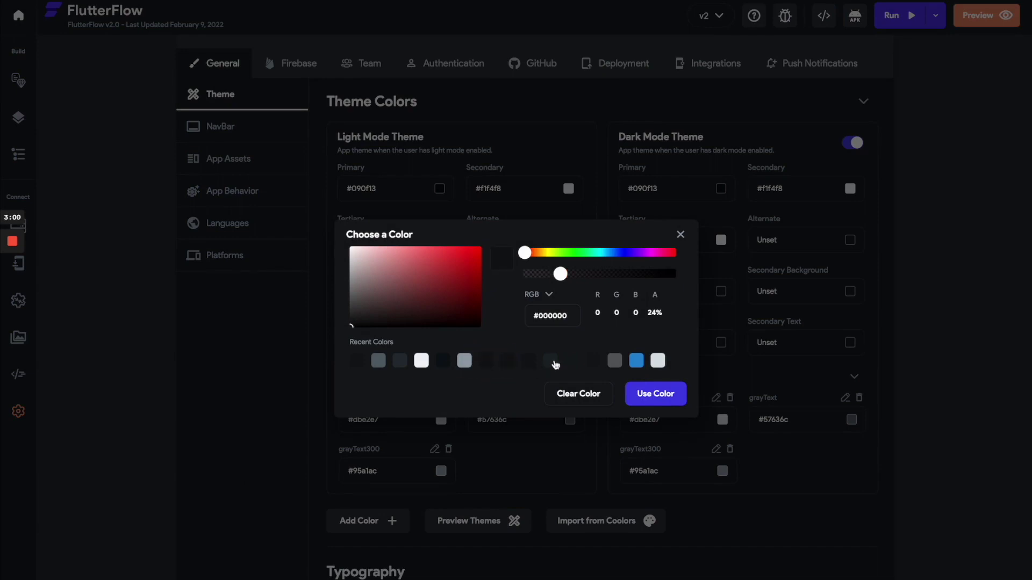
click(551, 362)
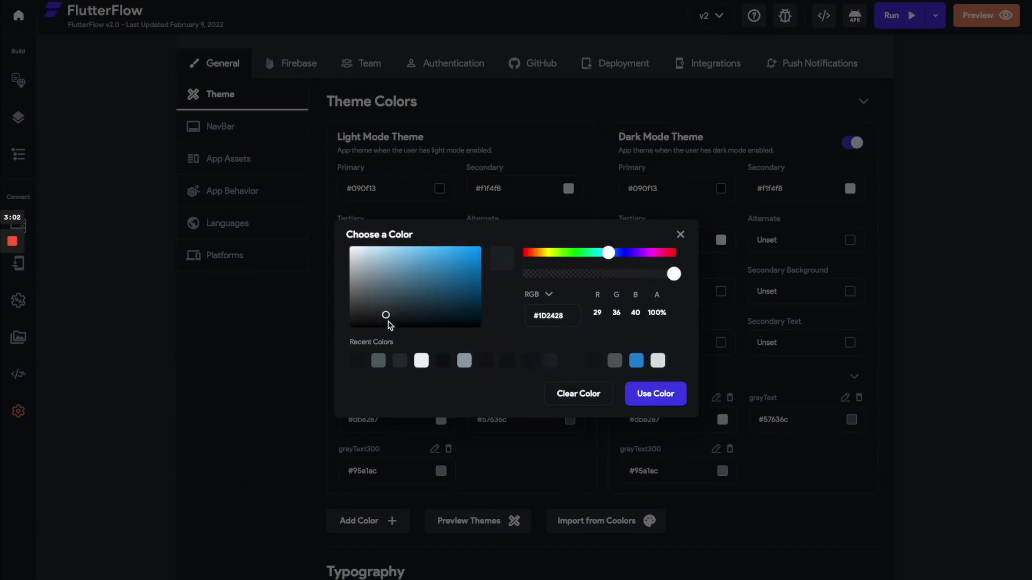
click(387, 320)
click(387, 319)
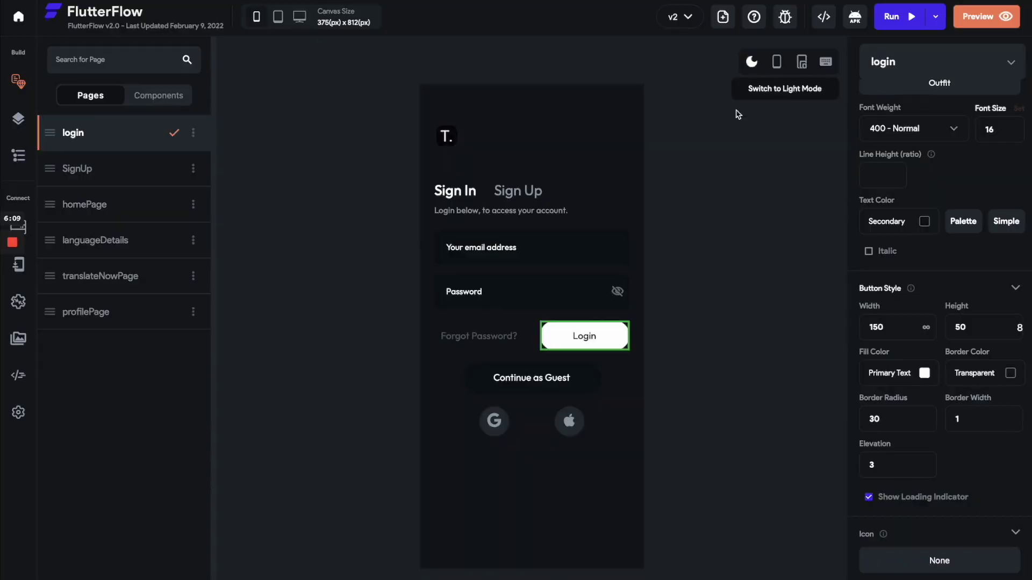
Step: Clear the selection on the login page and open the project's Settings and Integrations from the SignUp page
click(699, 203)
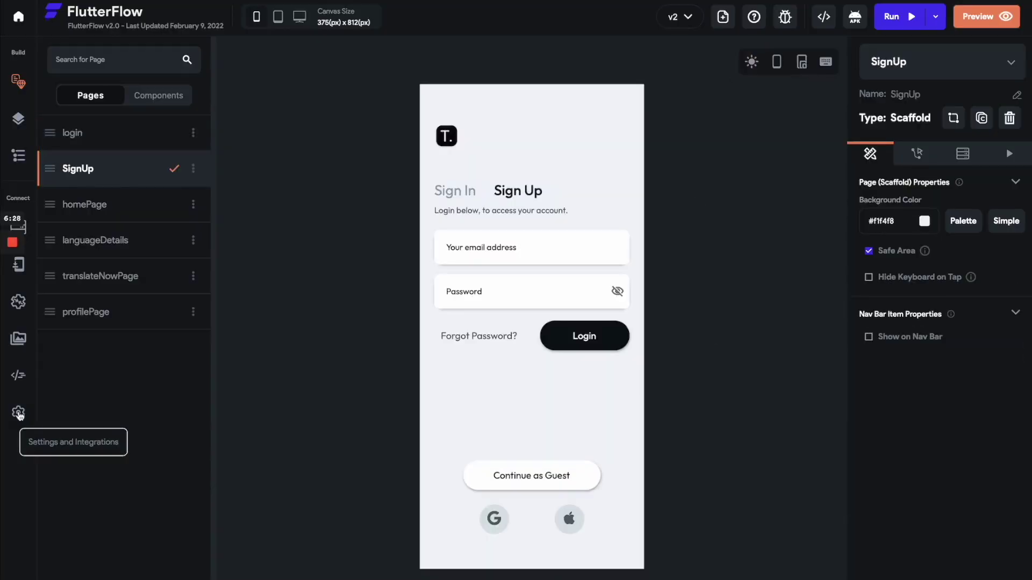
click(18, 412)
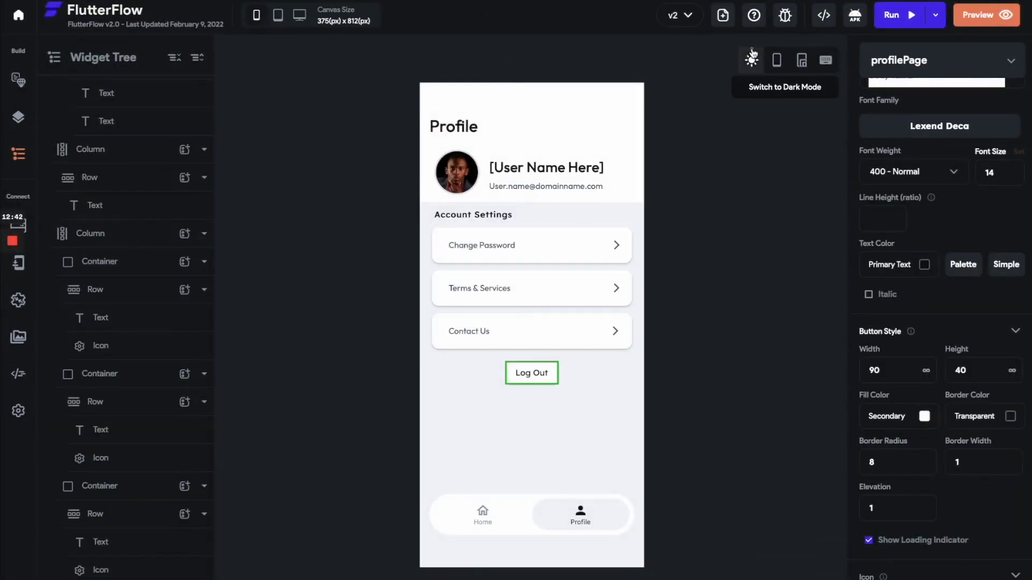
Step: Toggle the profile page's canvas between light and dark mode, leave it in dark mode and deselect the Log Out button
click(752, 60)
click(752, 61)
click(752, 61)
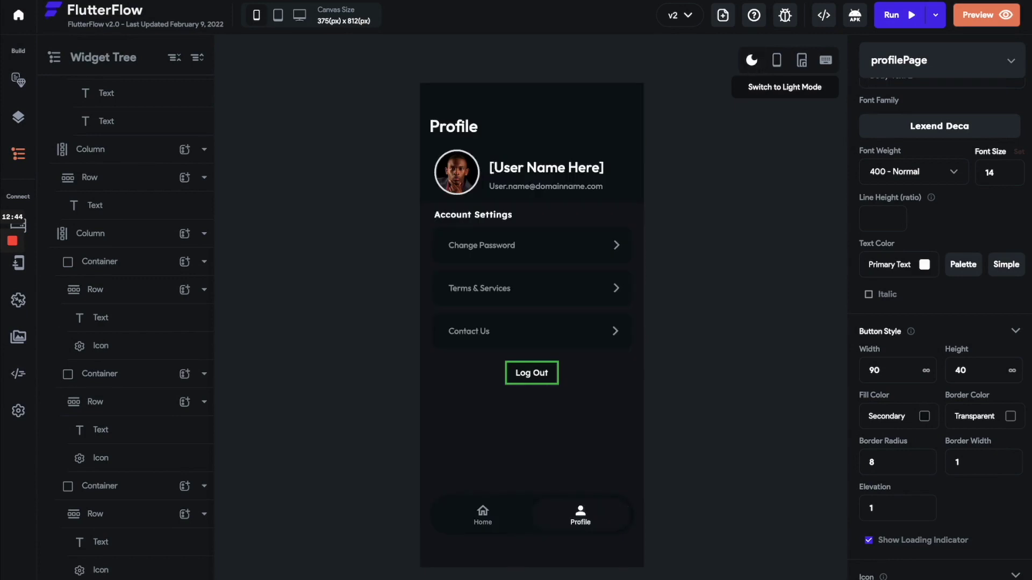
click(667, 368)
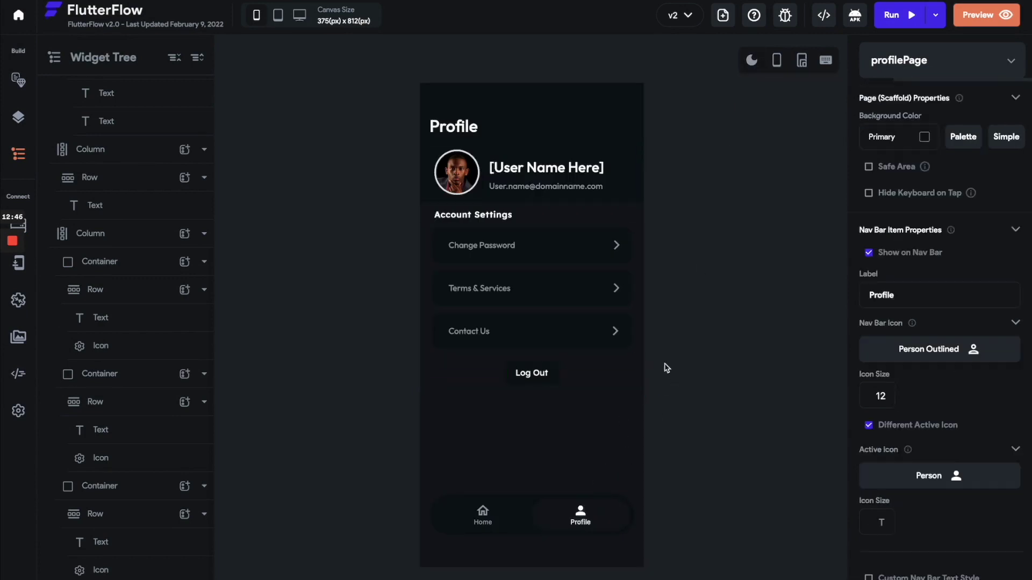
Step: Open the theme preview from the project's theme color settings and compare the login page in light and dark mode
click(18, 411)
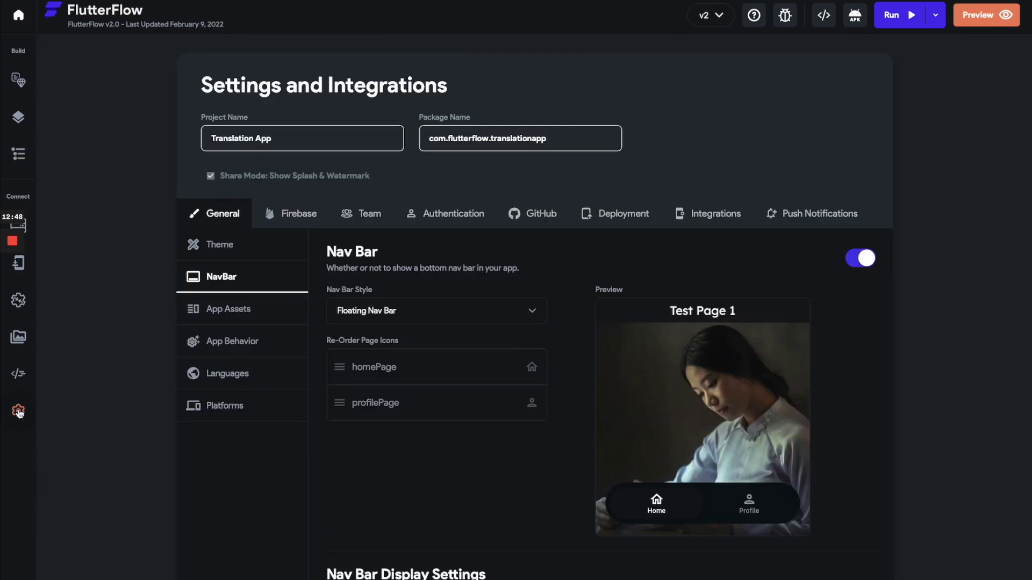
scroll(607, 295, down, 3)
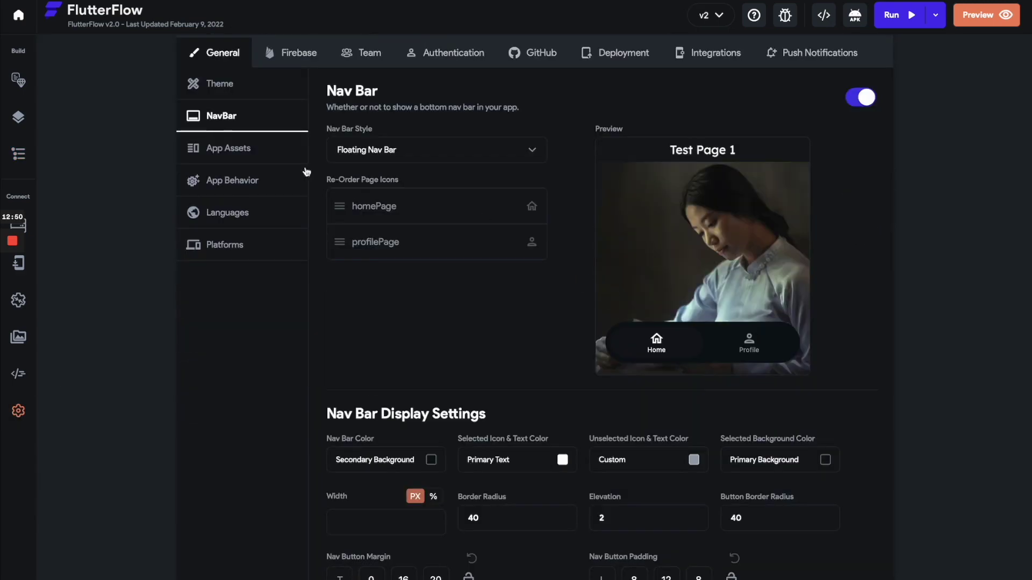
click(256, 94)
scroll(553, 349, up, 2)
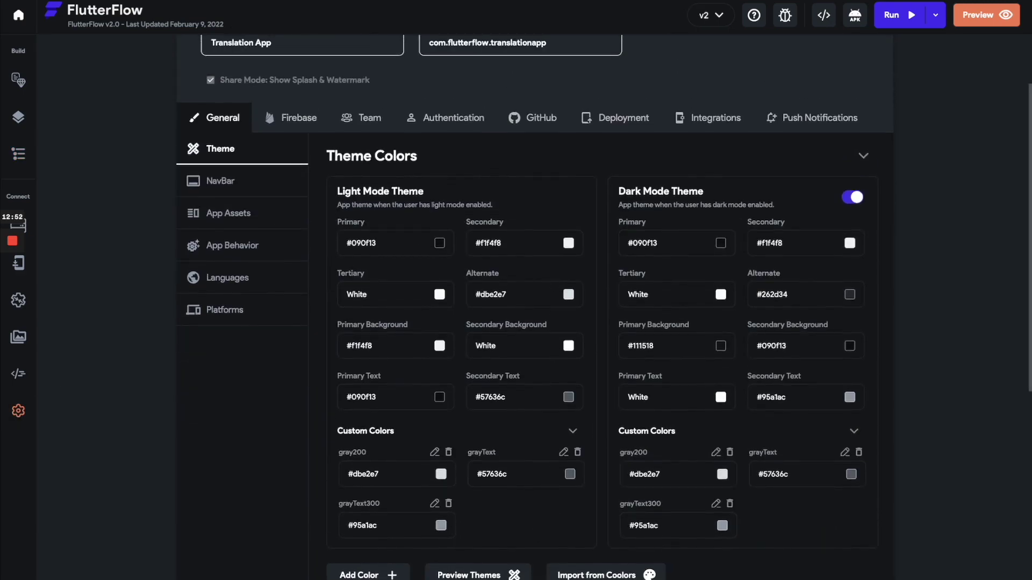
click(473, 575)
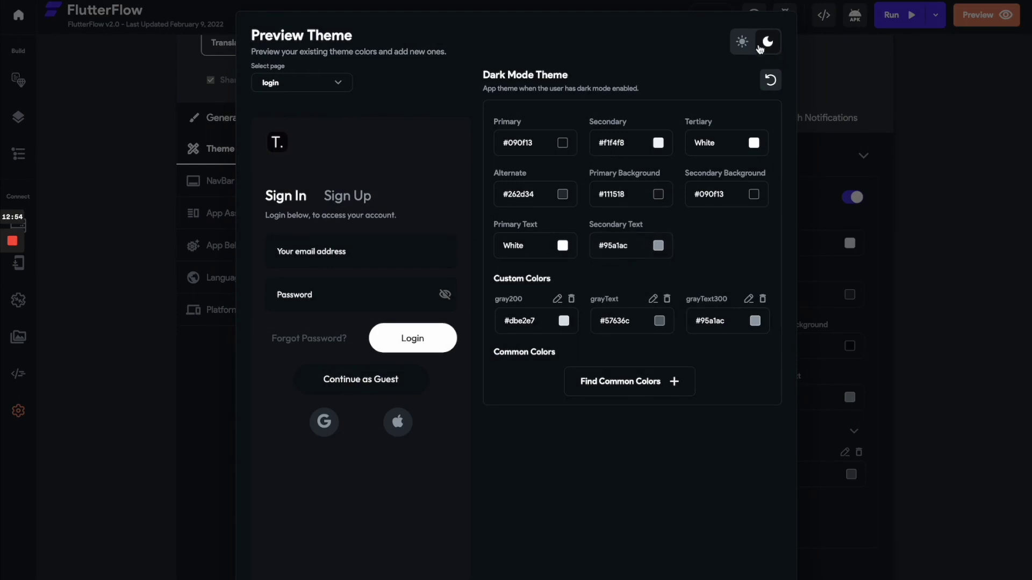
click(742, 42)
click(769, 42)
Step: Set the dark theme's Primary Background color to #262d34 in the theme preview
click(658, 195)
click(532, 363)
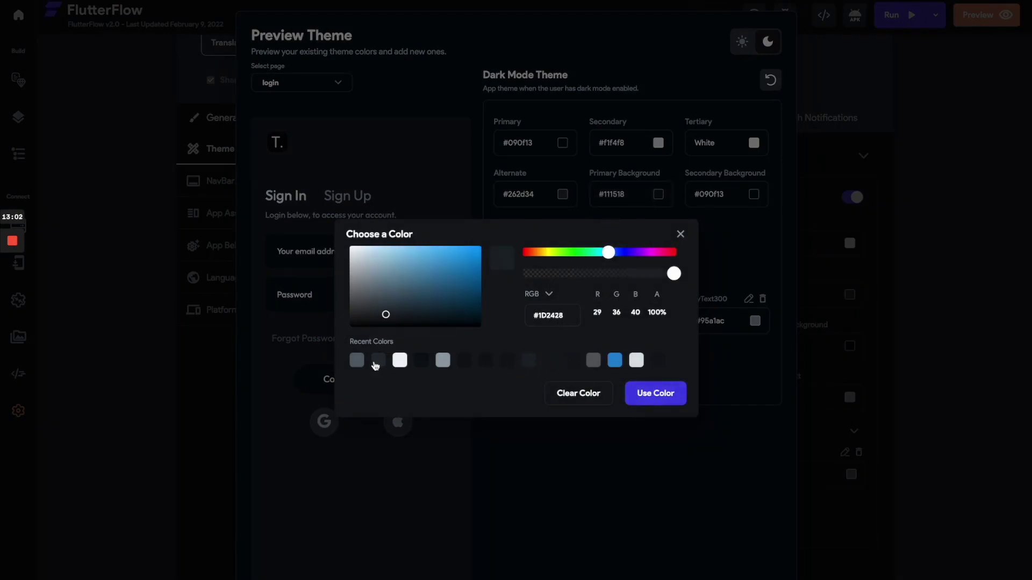
click(376, 364)
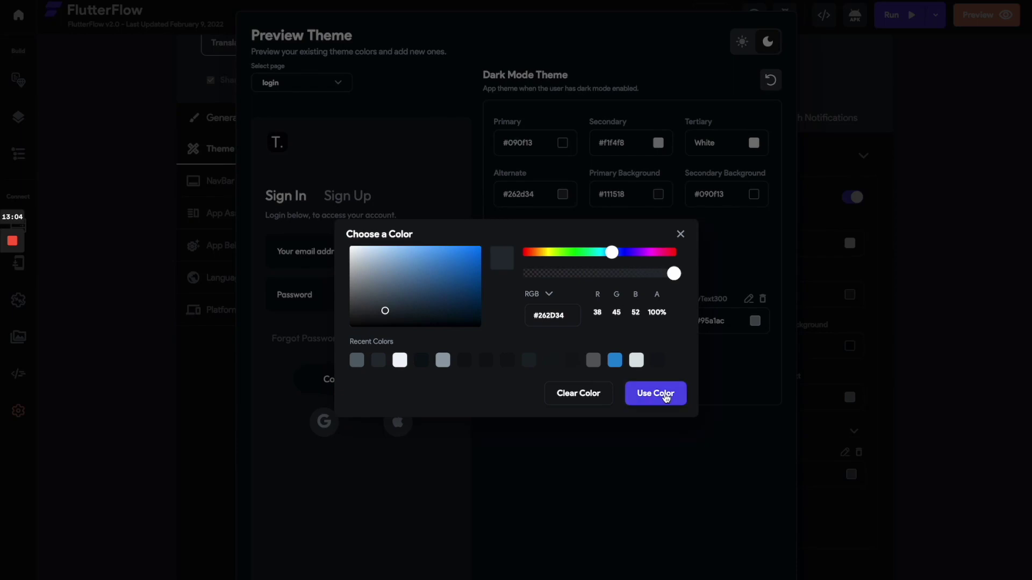
click(666, 394)
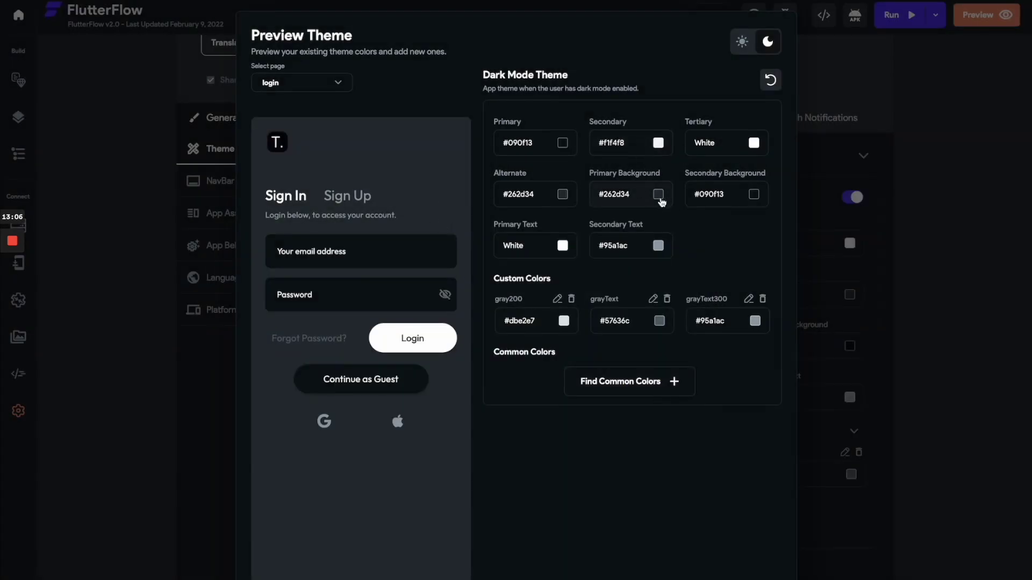
Step: Preview the languageDetails page and set the dark theme's Primary Background color to the recent color #1D2428
click(334, 85)
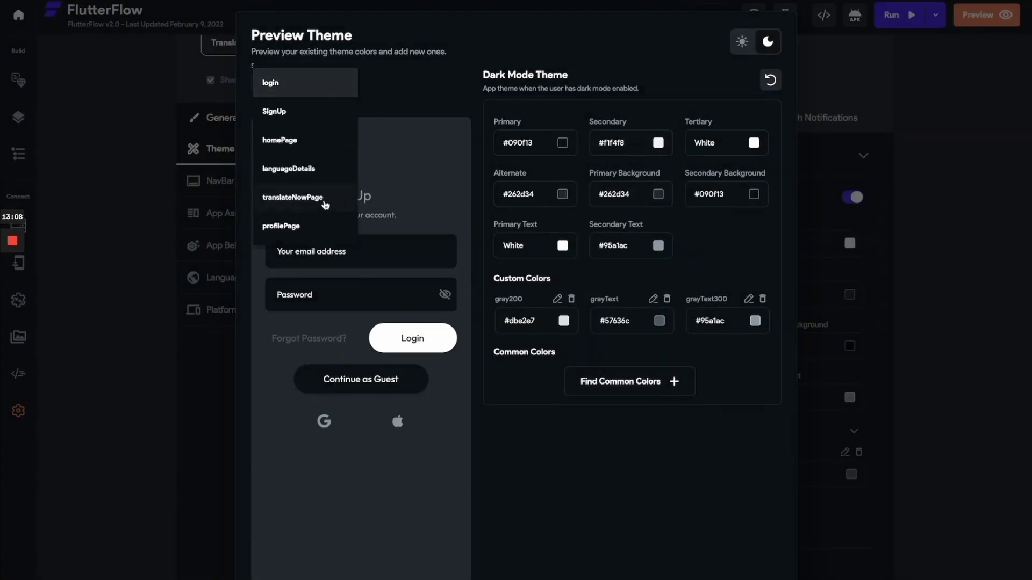
click(311, 171)
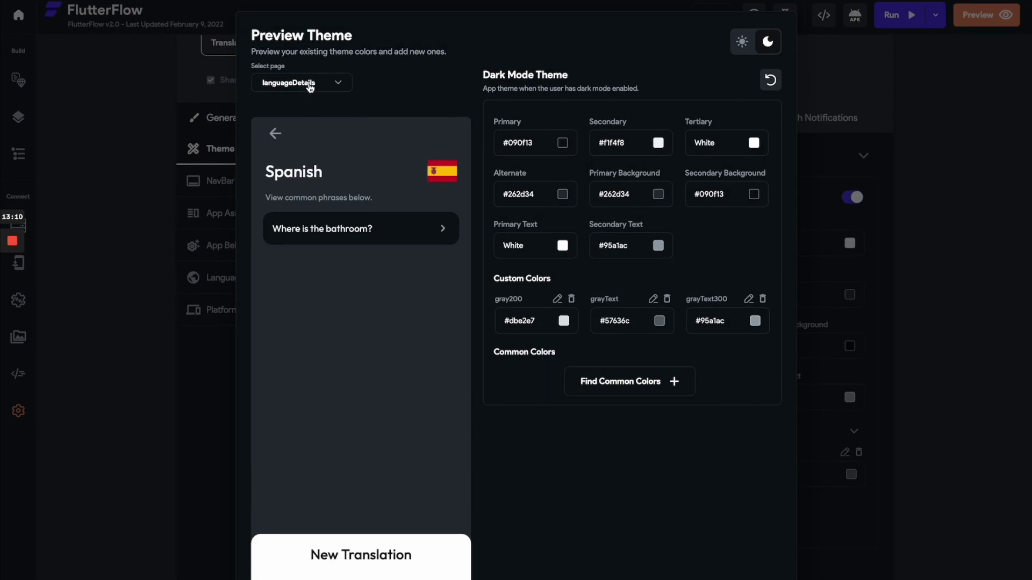
click(659, 194)
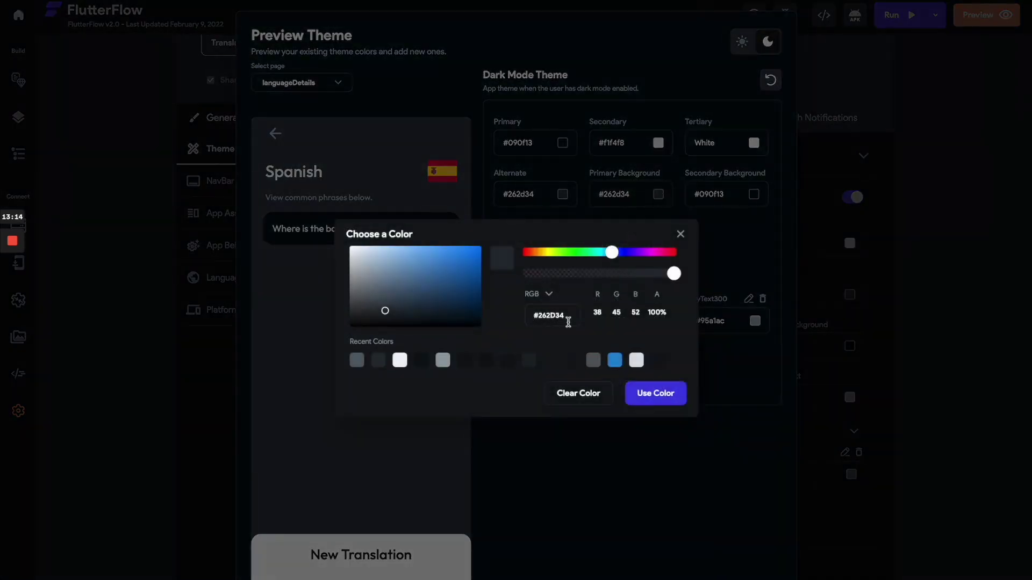
click(532, 362)
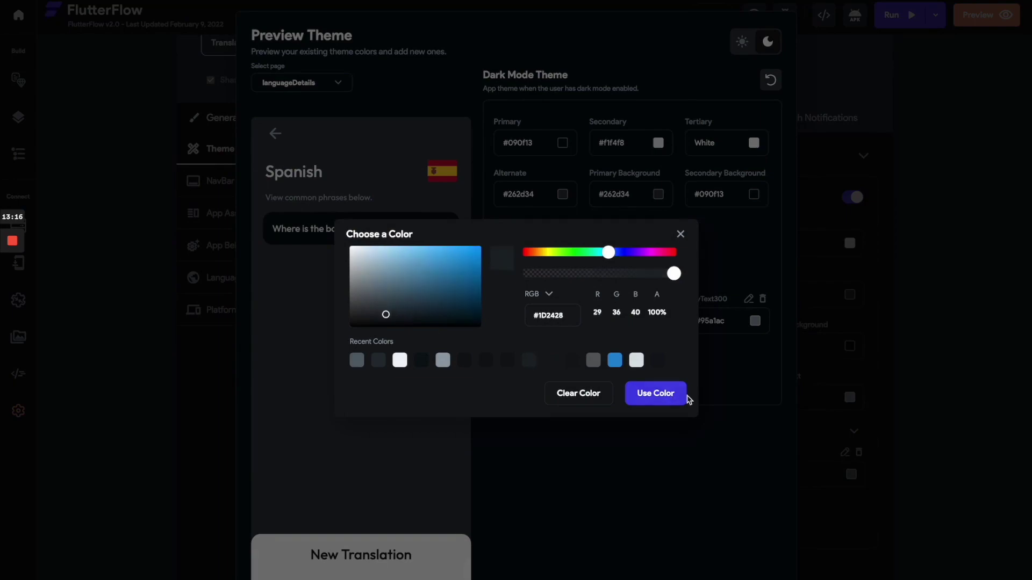
click(662, 392)
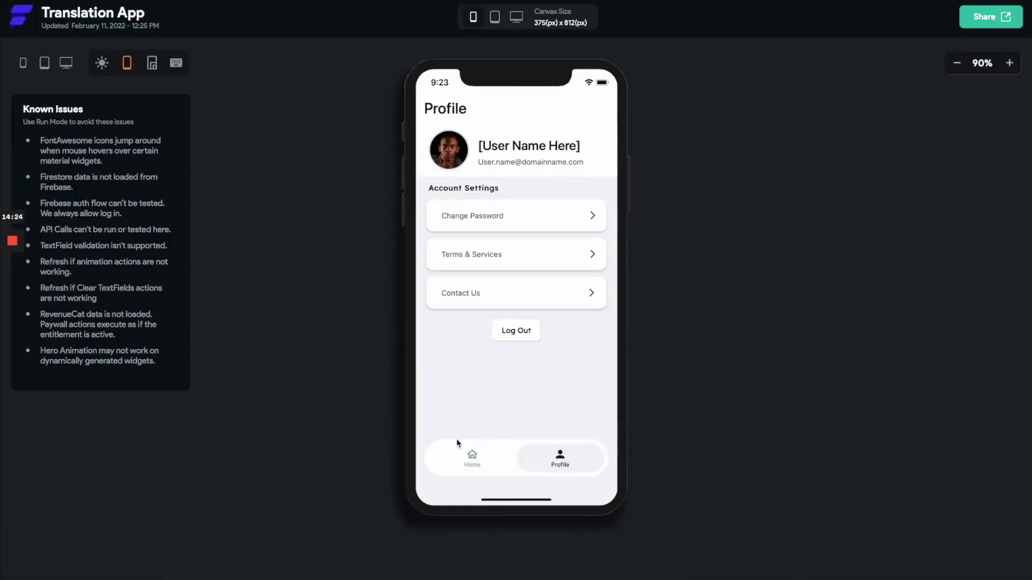
Step: Show the home page in the app preview without the device frame, at 100% zoom and in dark mode
click(469, 461)
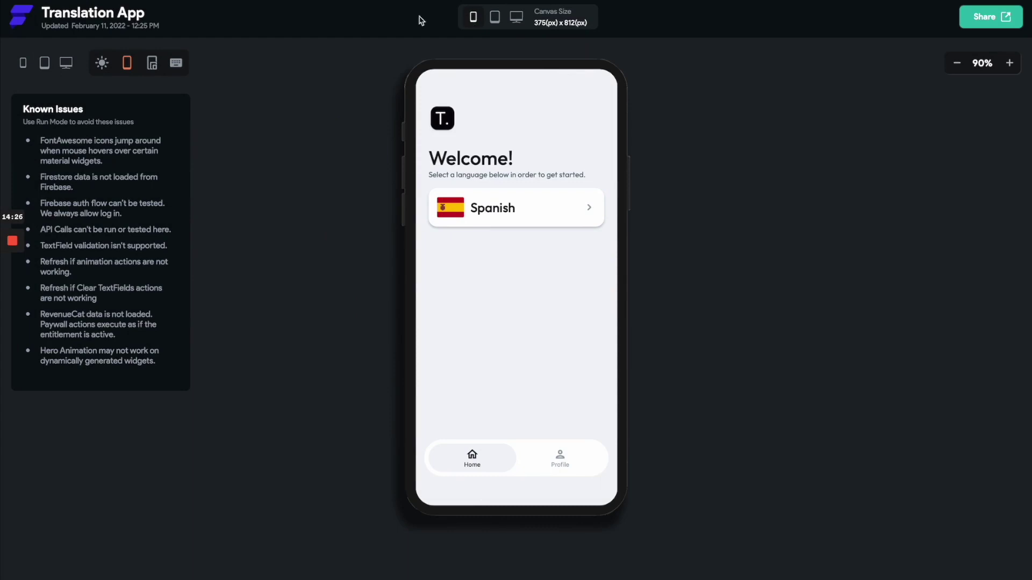
click(127, 63)
click(1010, 66)
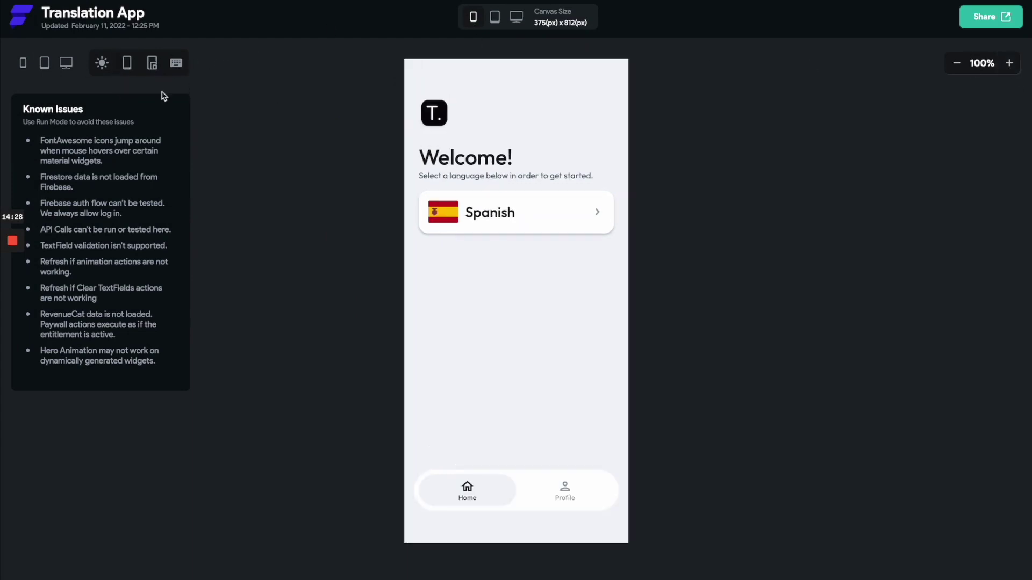
click(102, 62)
Step: Check the Profile and Home pages in dark mode and show the device frame again
click(564, 501)
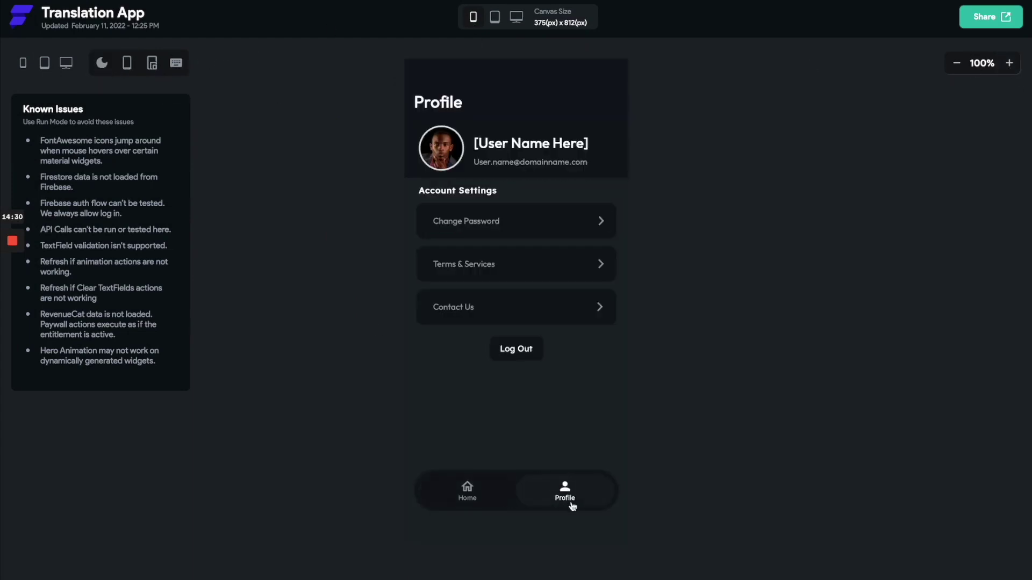
click(488, 502)
click(563, 493)
click(127, 63)
click(486, 501)
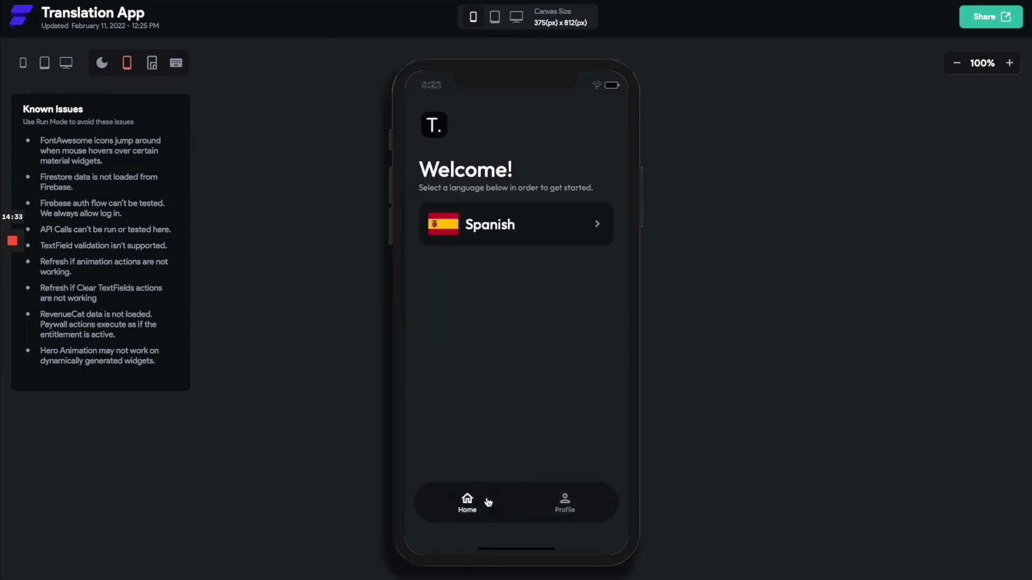
Step: Examine the Spanish language page, its new translation page and the common phrase's translation sheet in dark mode
click(504, 233)
click(521, 519)
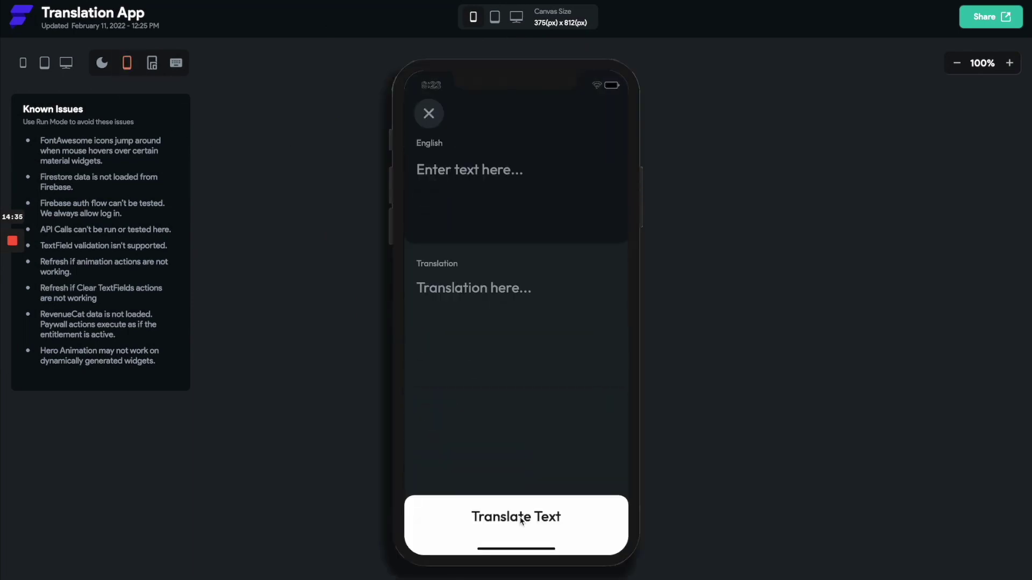
click(429, 114)
click(491, 214)
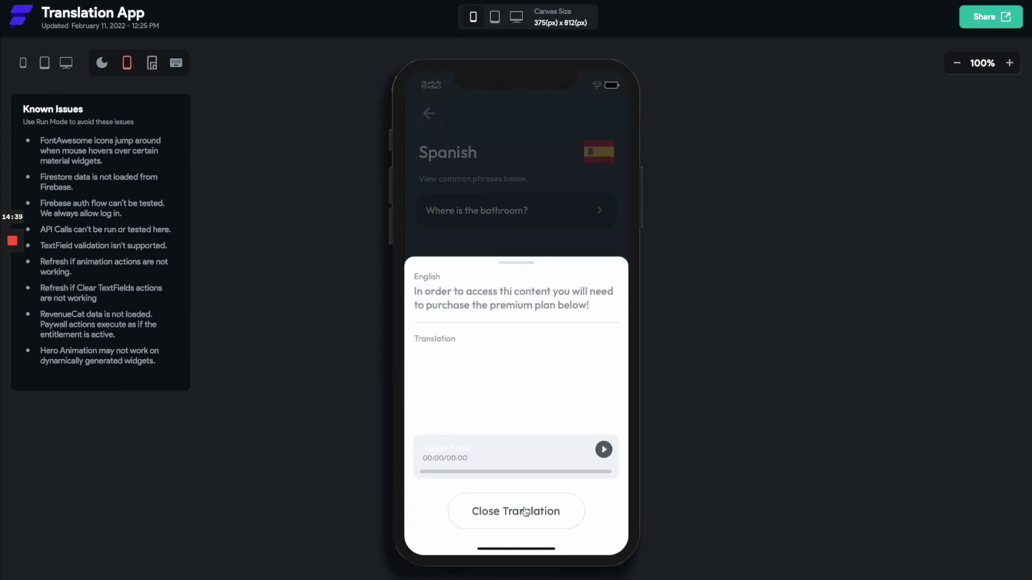
click(526, 512)
click(523, 527)
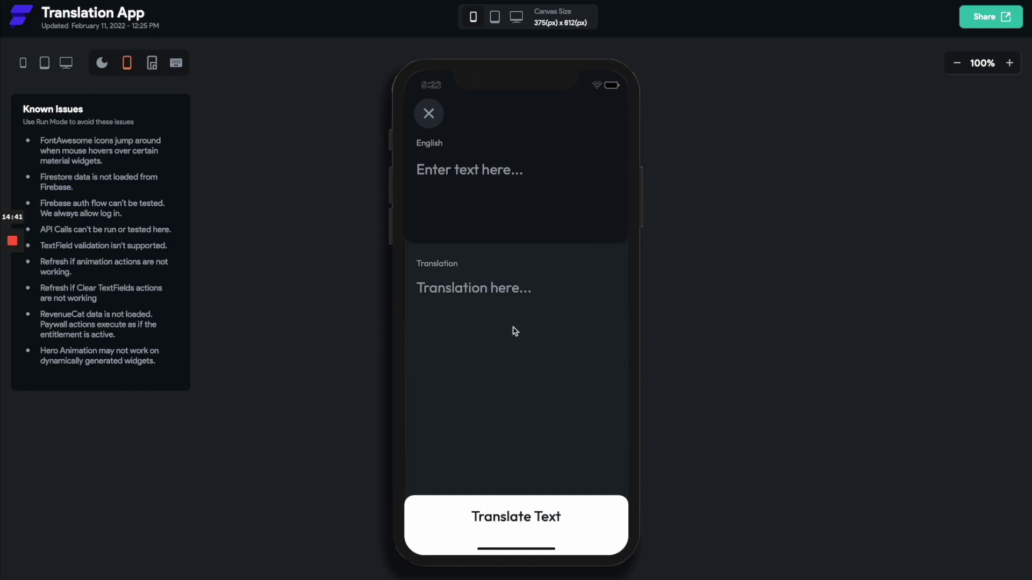
click(429, 113)
click(498, 207)
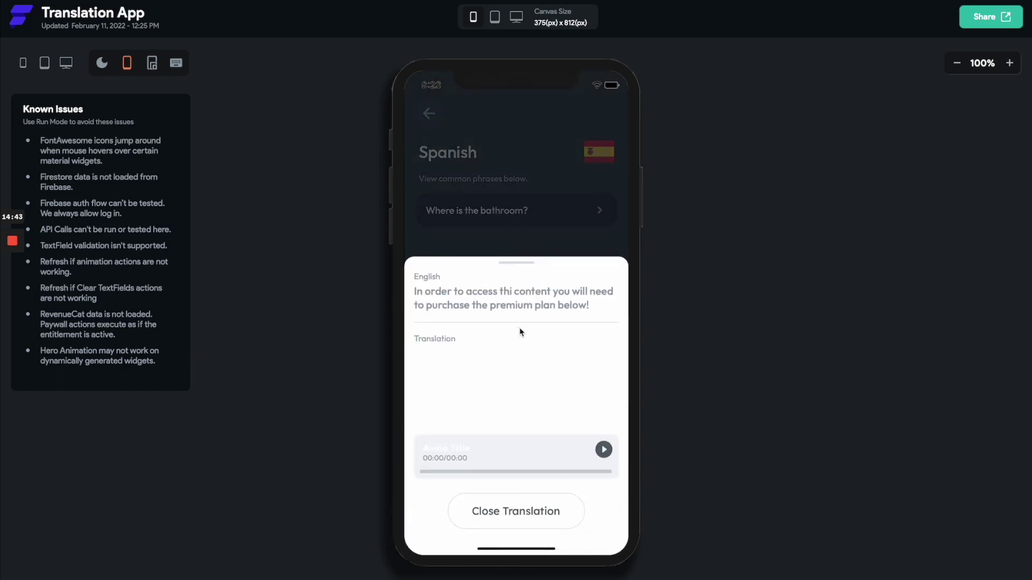
click(430, 116)
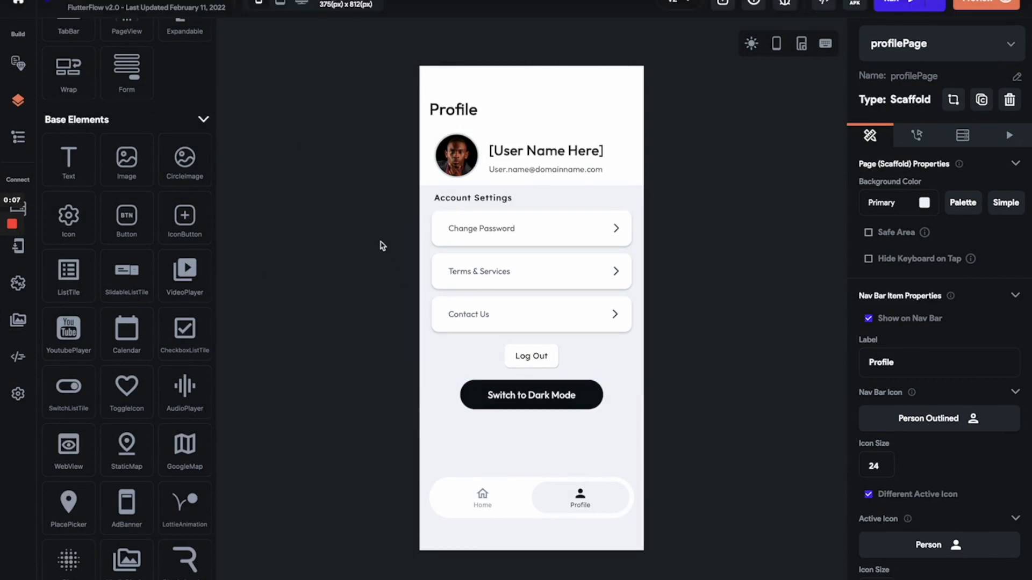
Step: Add an on-tap action of type Set Dark Mode Setting to the profile page's Switch to Dark Mode button
click(572, 399)
click(565, 398)
click(917, 171)
click(914, 199)
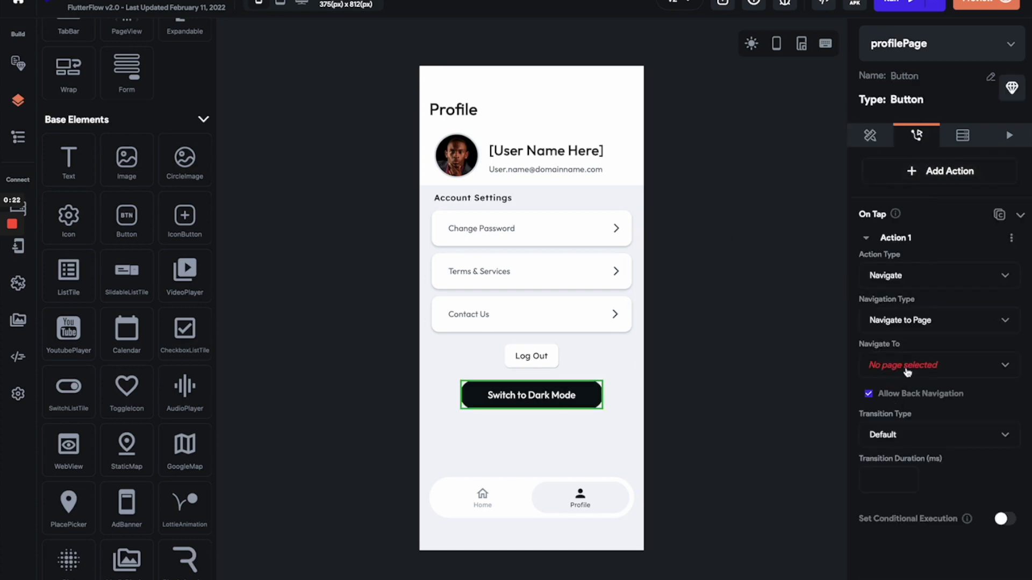
click(908, 274)
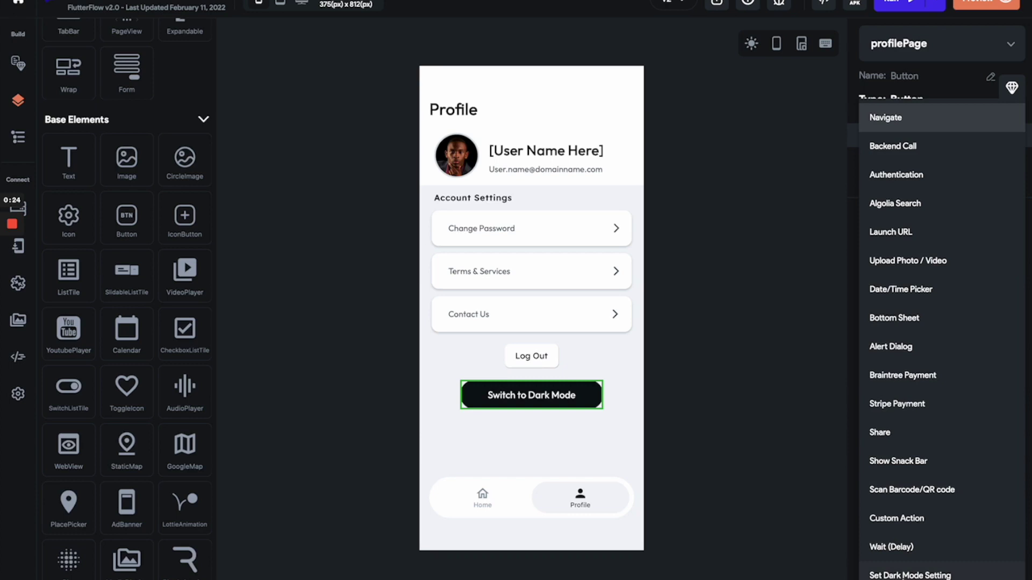
click(910, 574)
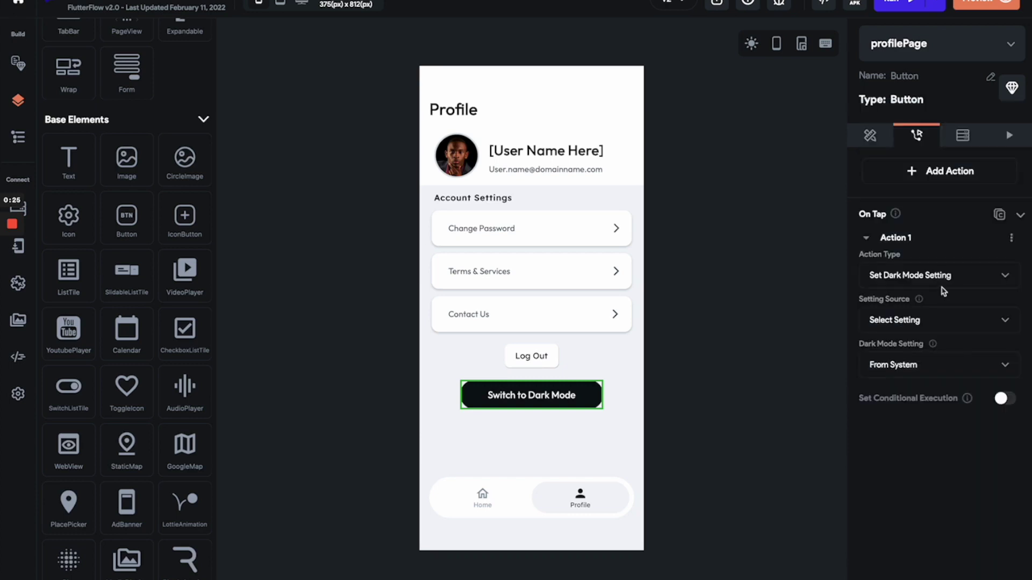
Step: Set the action's Dark Mode Setting to Dark Mode, keeping Select Setting as source, and reselect the Switch to Dark Mode button
click(927, 325)
click(919, 321)
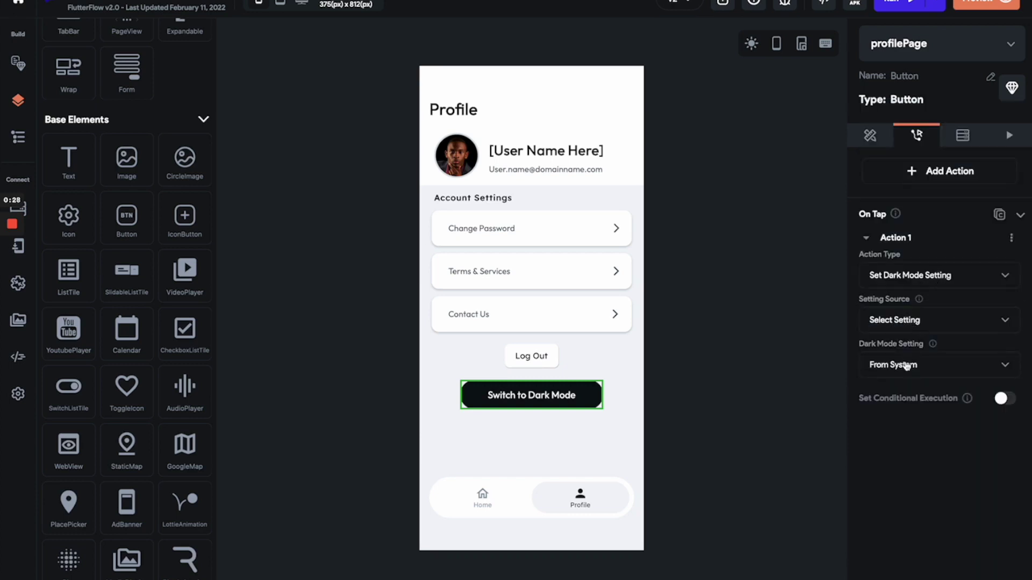
click(905, 366)
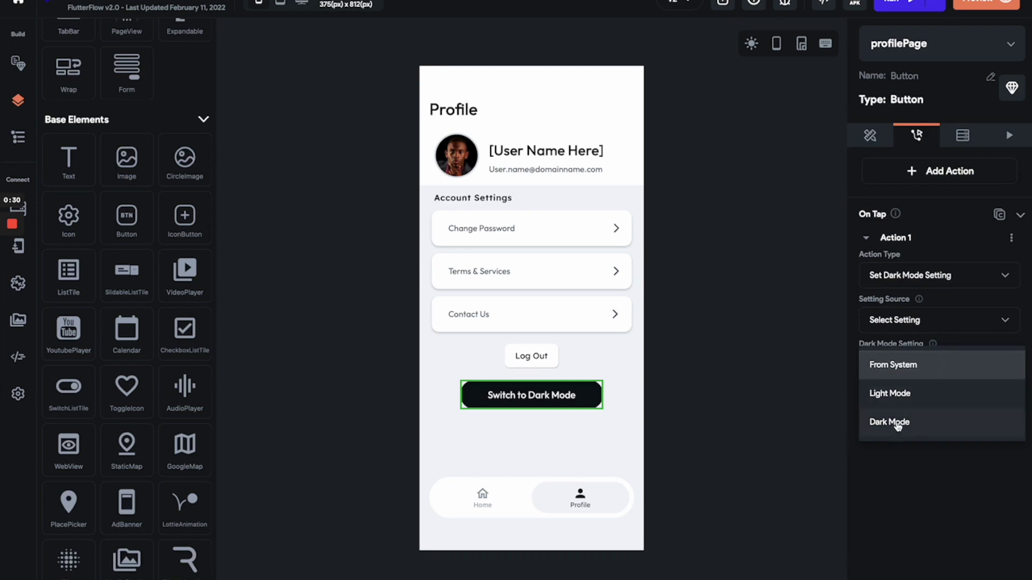
click(898, 425)
click(908, 365)
click(910, 367)
click(728, 416)
click(574, 405)
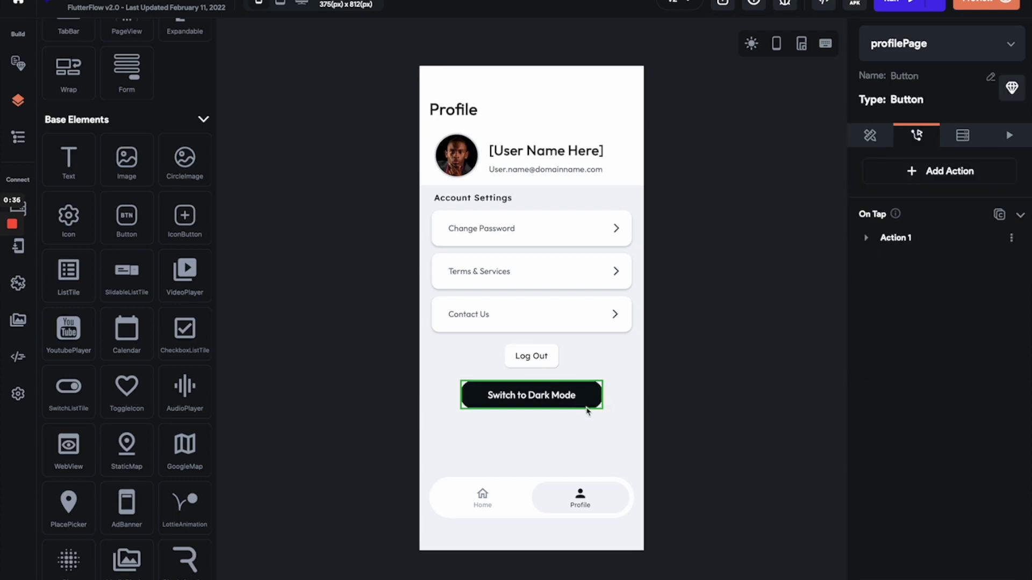
Step: Duplicate the Switch to Dark Mode button on the profile page
click(873, 138)
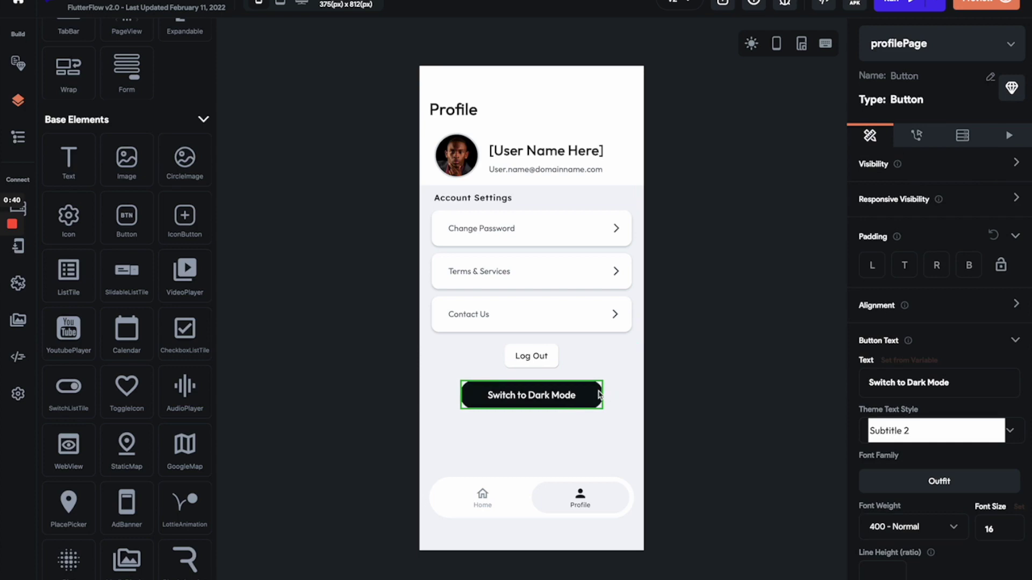
click(1016, 163)
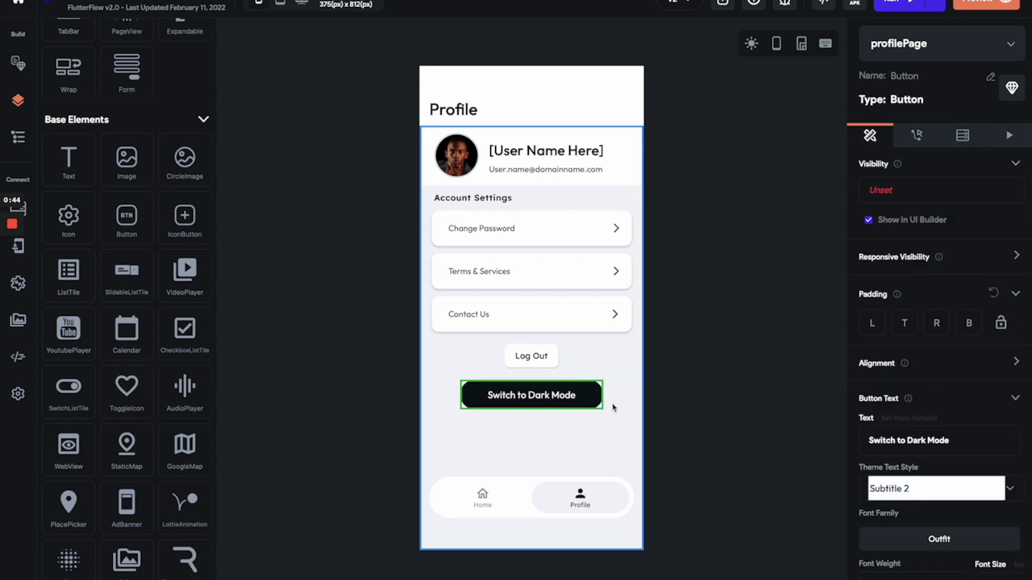
click(584, 405)
key(ctrl+d)
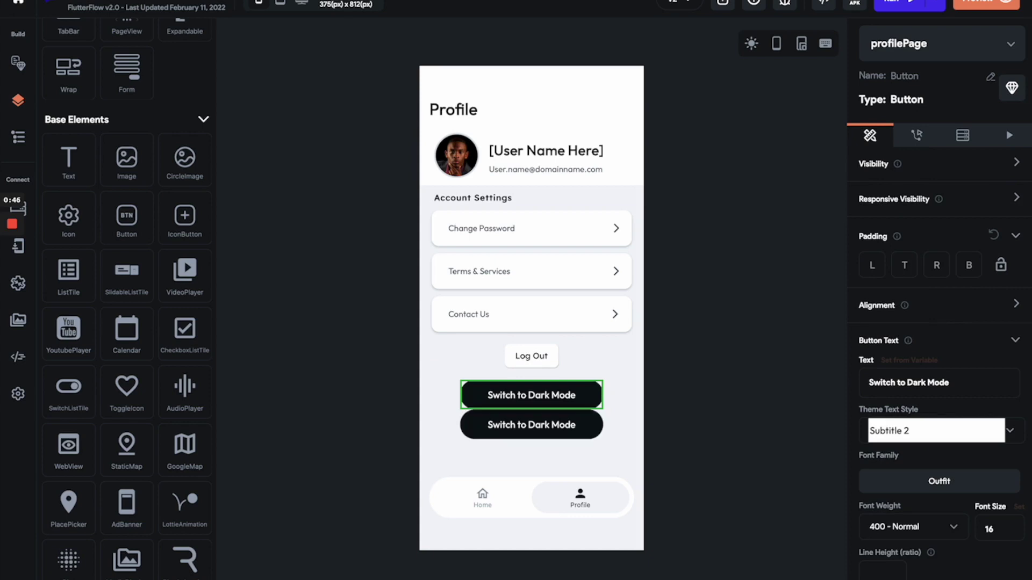
Step: Change the lower duplicate button's text to "Switch to Light Mode"
click(566, 429)
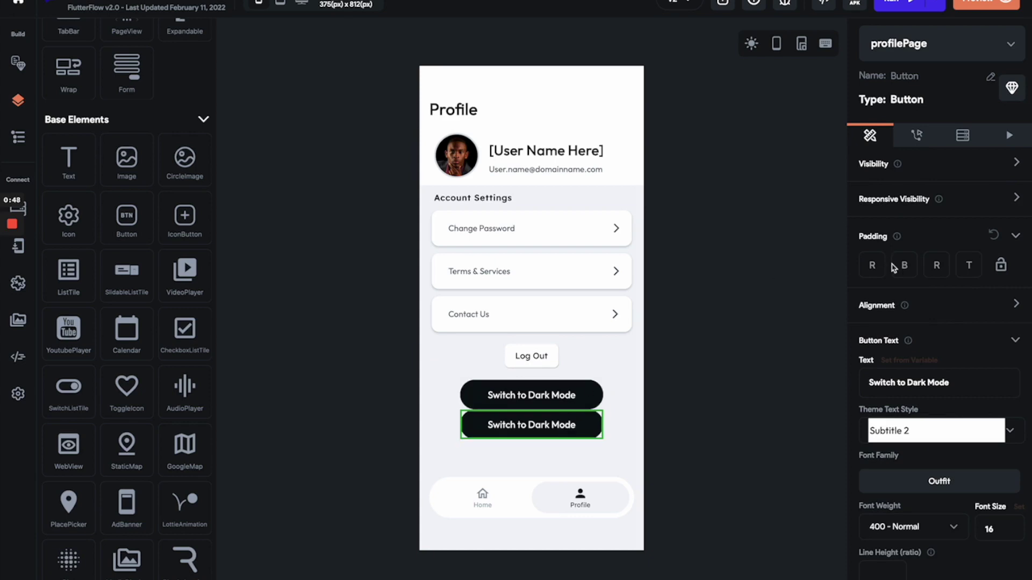
scroll(916, 328, down, 1)
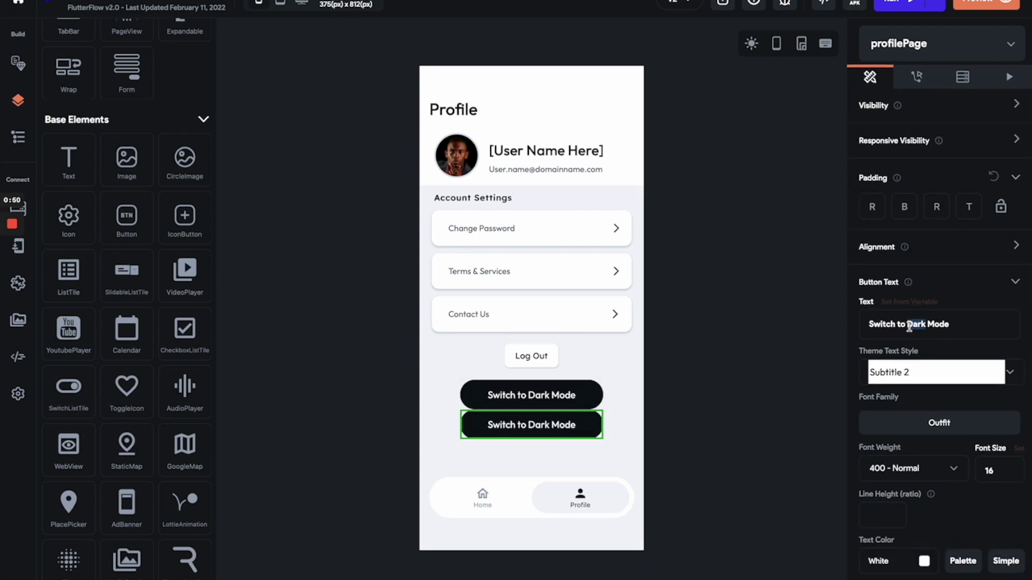
text(Light)
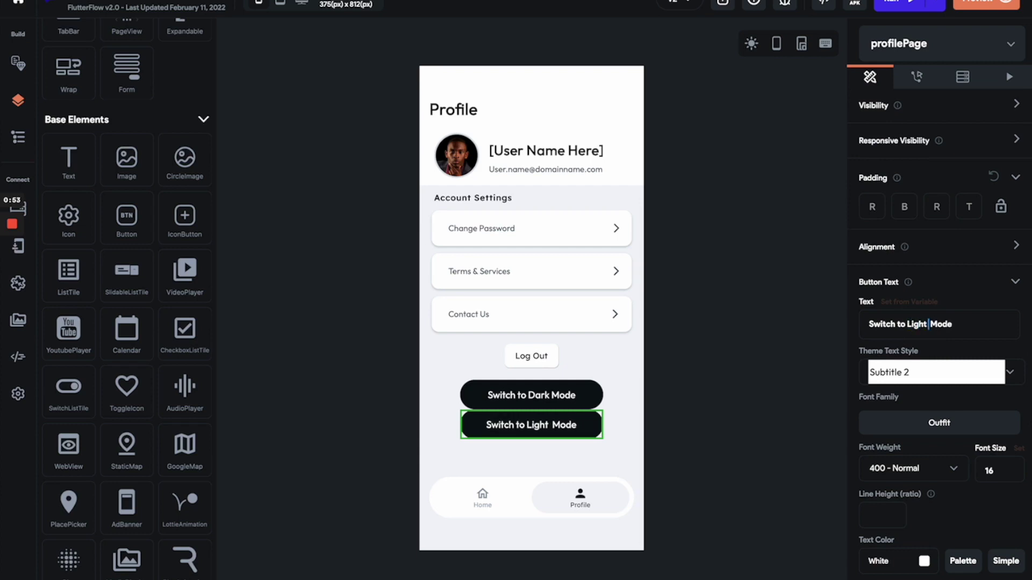
click(704, 415)
click(596, 422)
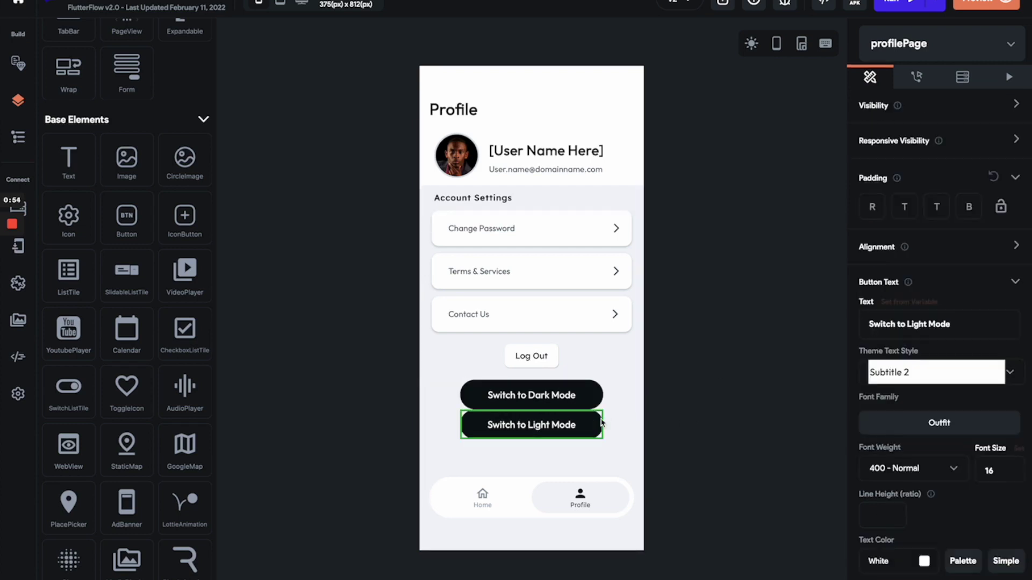
Step: Set the Switch to Light Mode button's fill color to Primary Text and its text color to Secondary BG
click(752, 46)
click(751, 45)
click(751, 45)
click(752, 45)
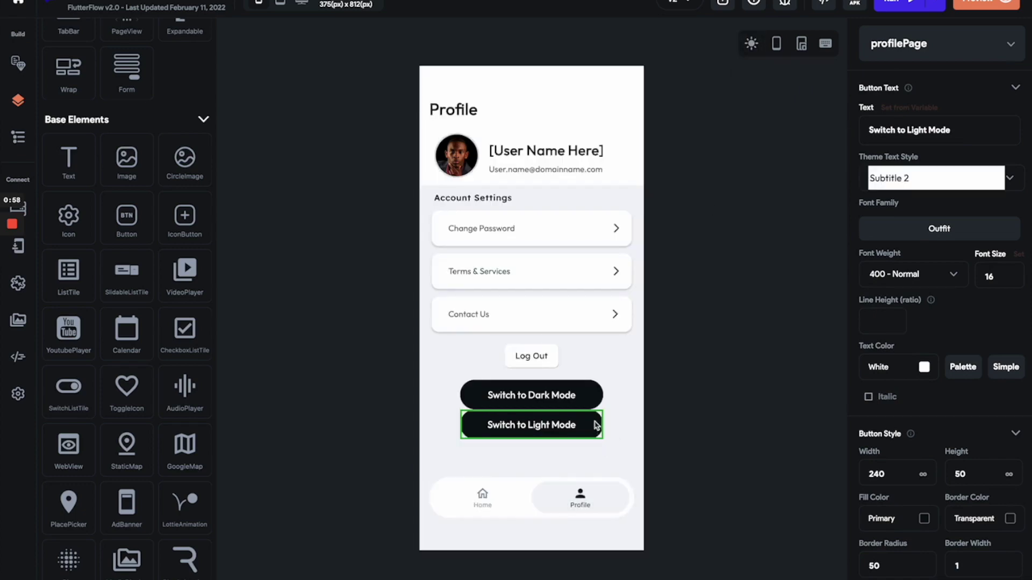
click(924, 518)
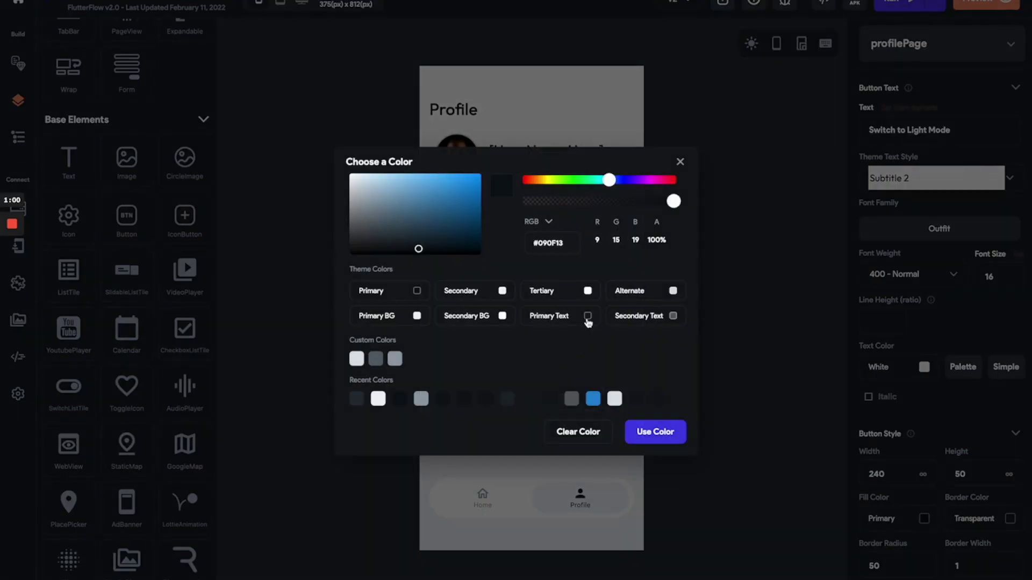
click(589, 317)
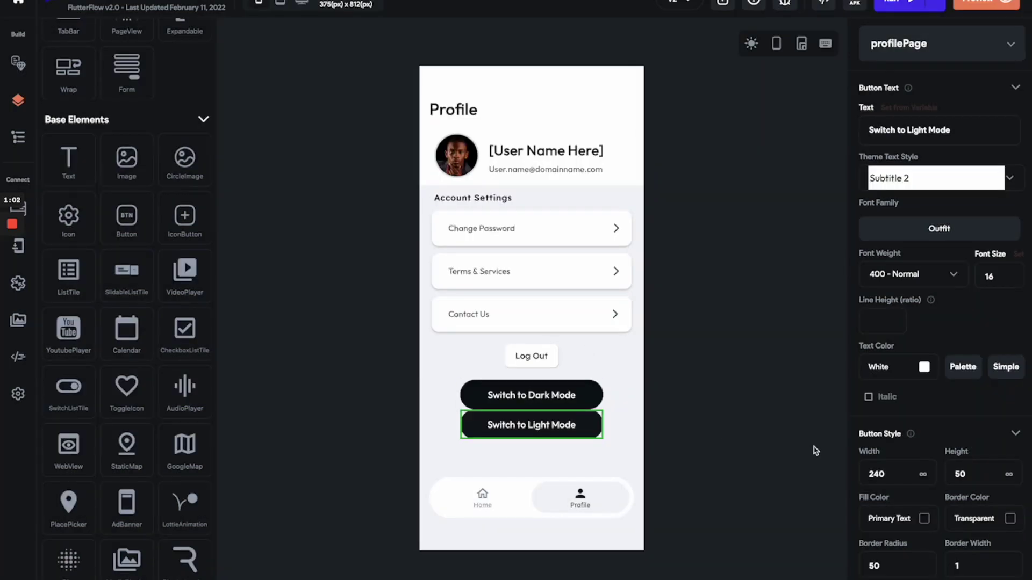
click(923, 371)
click(503, 317)
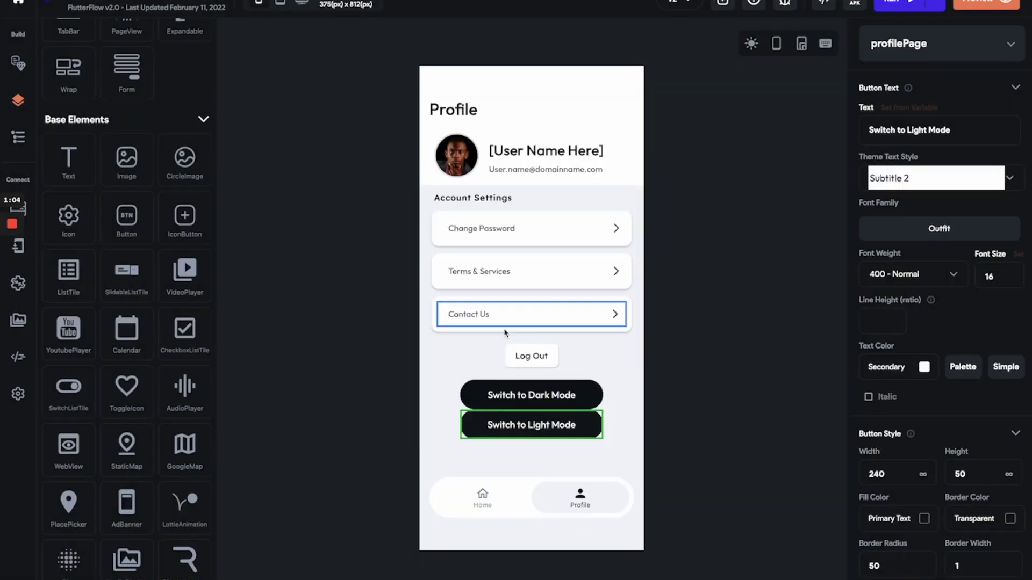
Step: Compare the recolored Switch to Light Mode button in the dark and light previews of the profile page
click(751, 45)
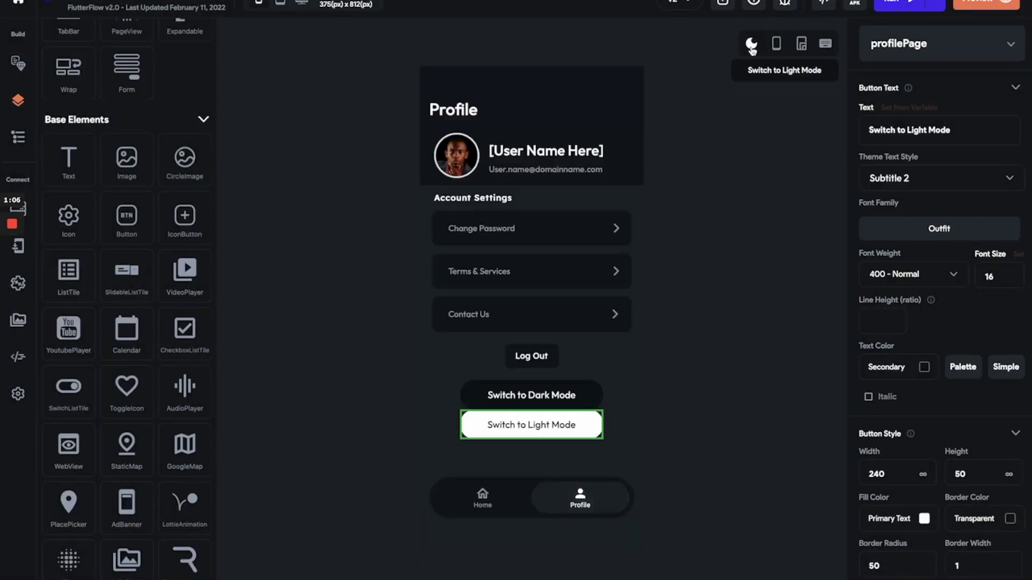
click(751, 45)
click(751, 45)
click(752, 45)
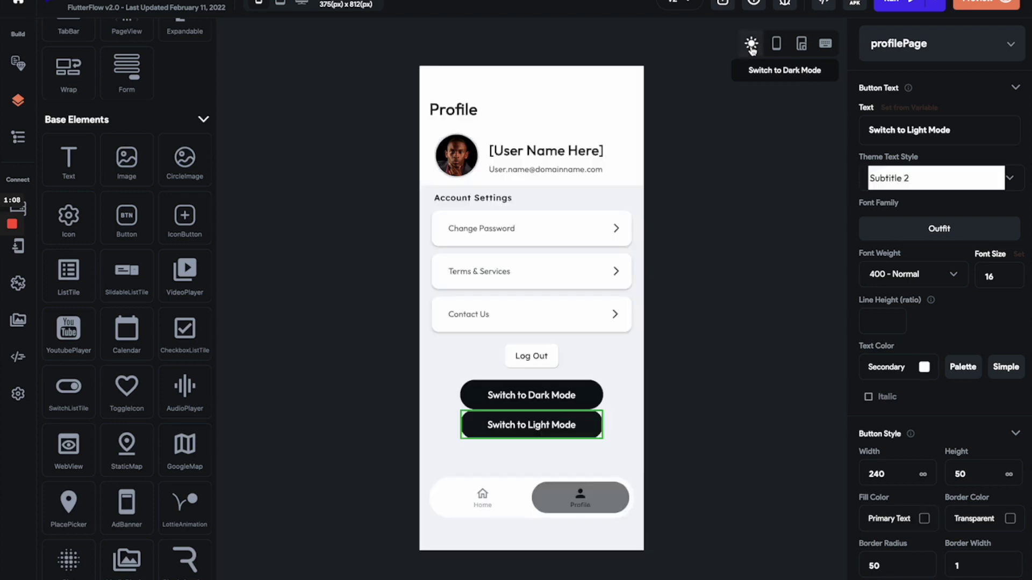
click(751, 45)
click(751, 45)
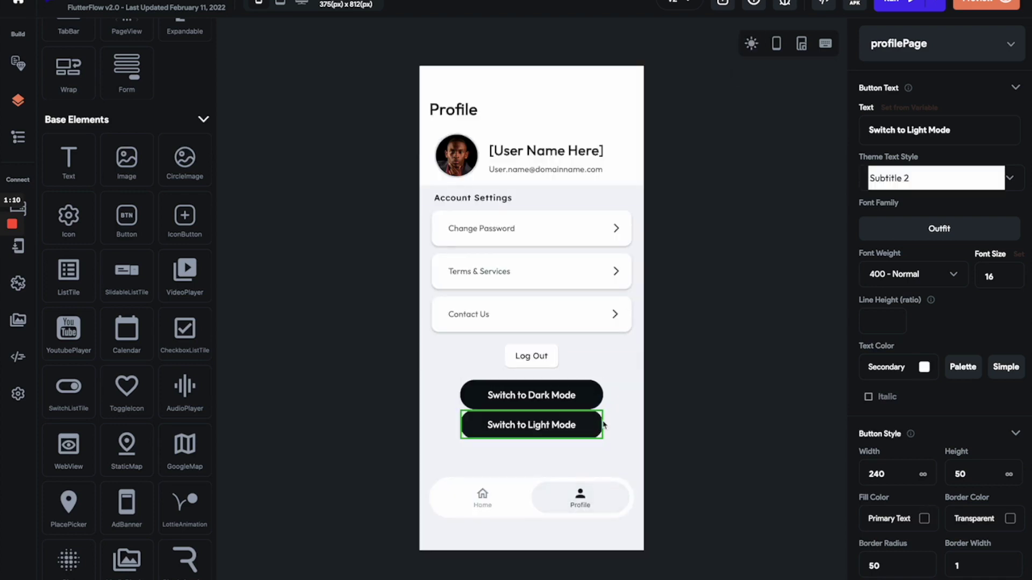
Step: Set the Switch to Dark Mode button's visibility to the opposite of the Is Dark Mode global property
click(660, 463)
click(531, 395)
scroll(963, 166, up, 5)
click(1016, 163)
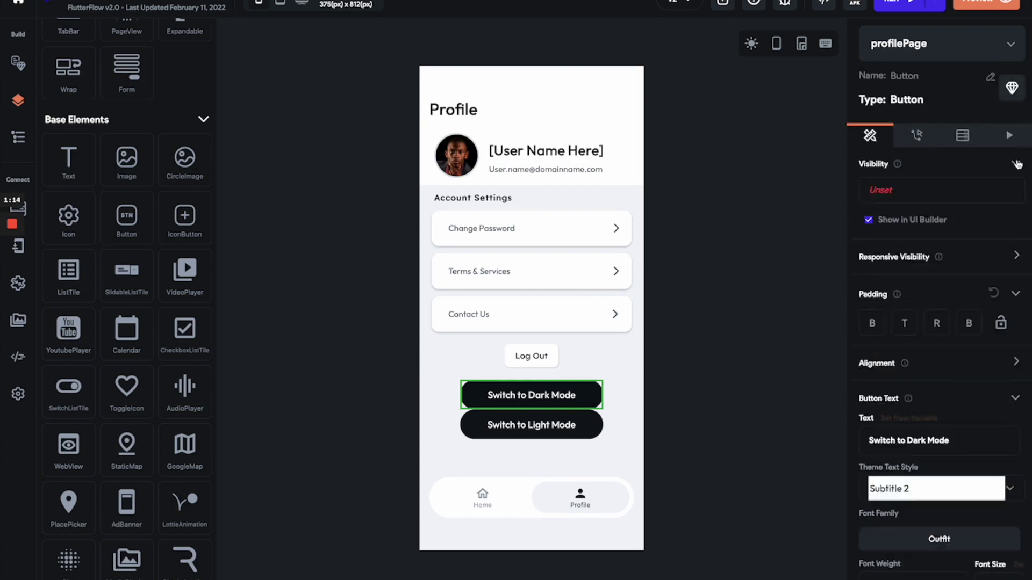
click(889, 192)
click(897, 186)
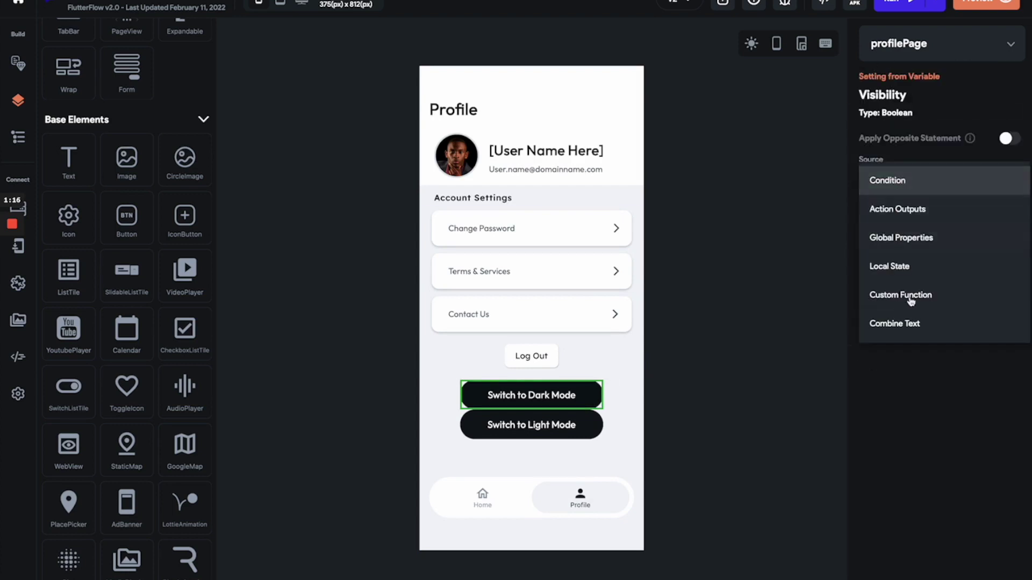
click(912, 243)
click(907, 232)
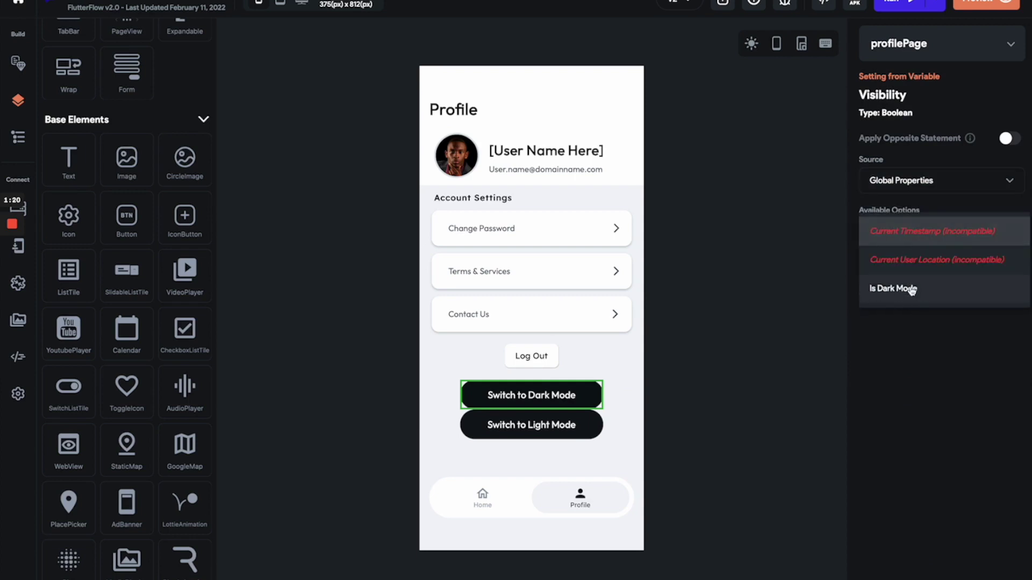
click(912, 290)
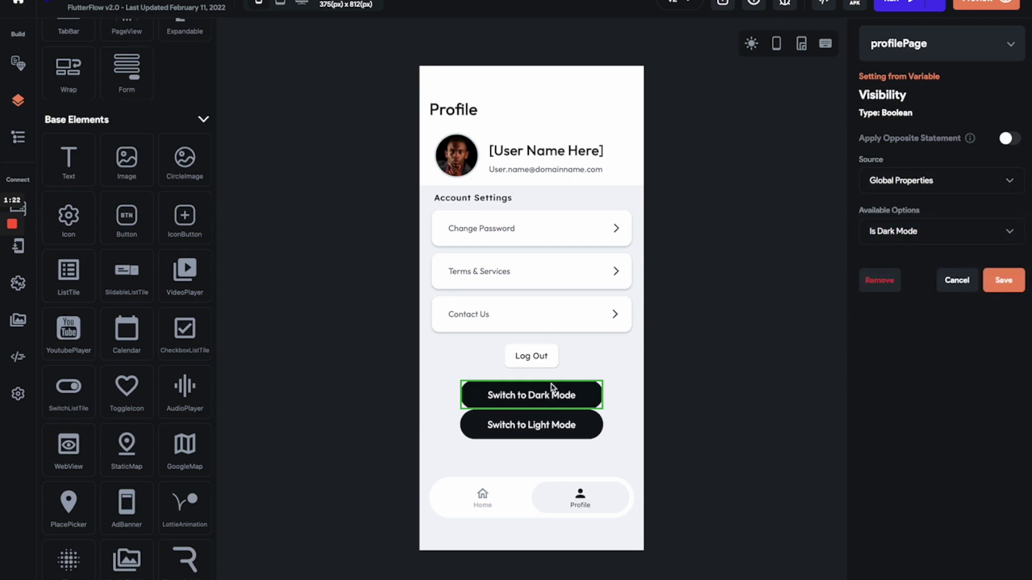
click(1009, 140)
click(1006, 281)
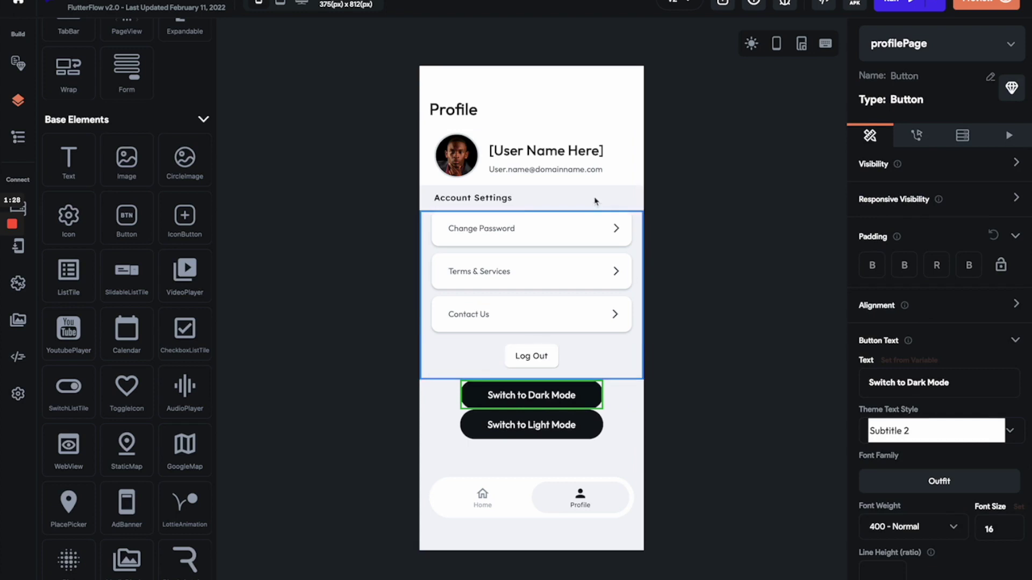
Step: Make the Switch to Light Mode button's visibility depend on the Is Dark Mode global property
click(574, 422)
click(1017, 164)
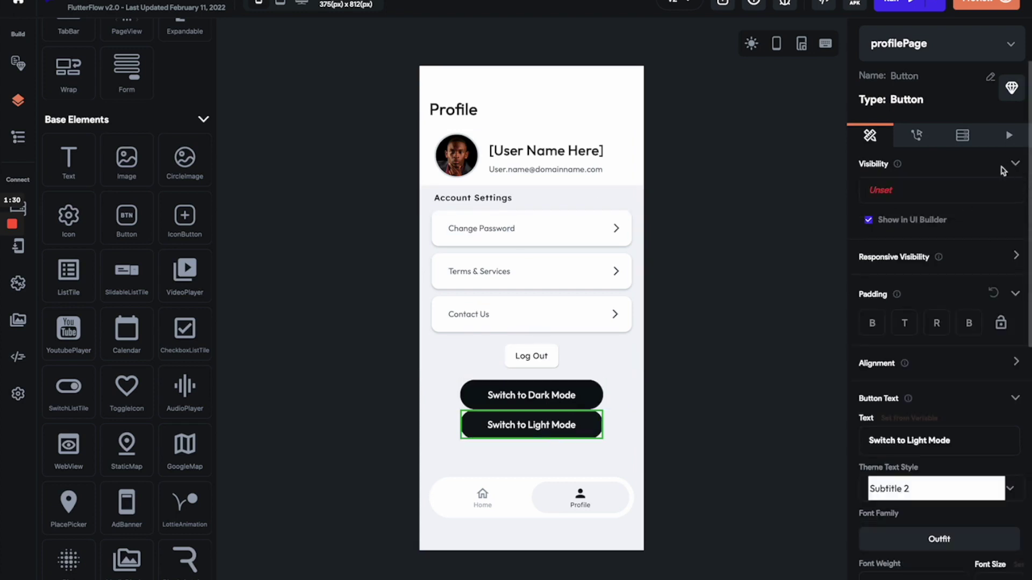
click(893, 195)
click(893, 188)
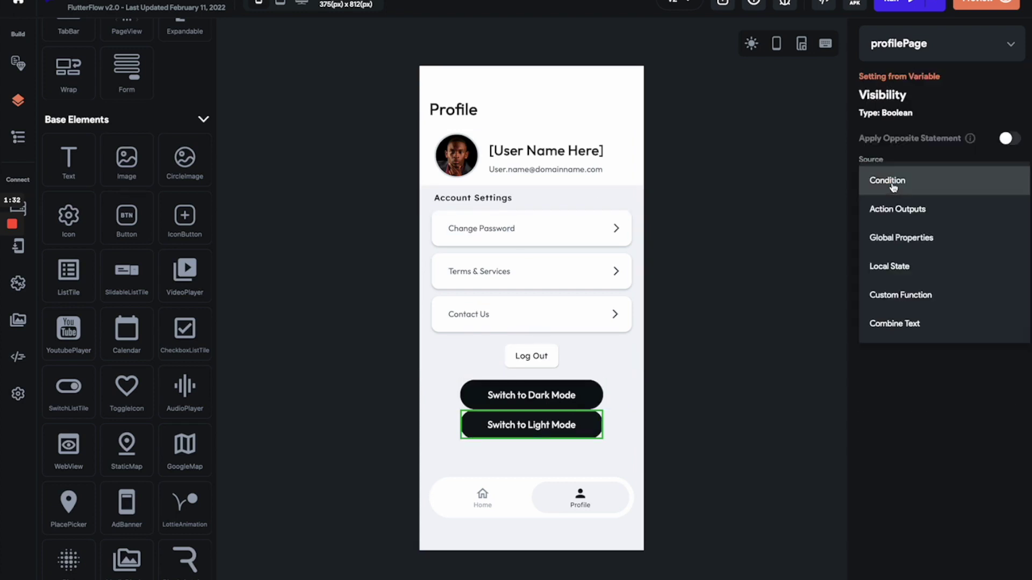
click(895, 240)
click(902, 239)
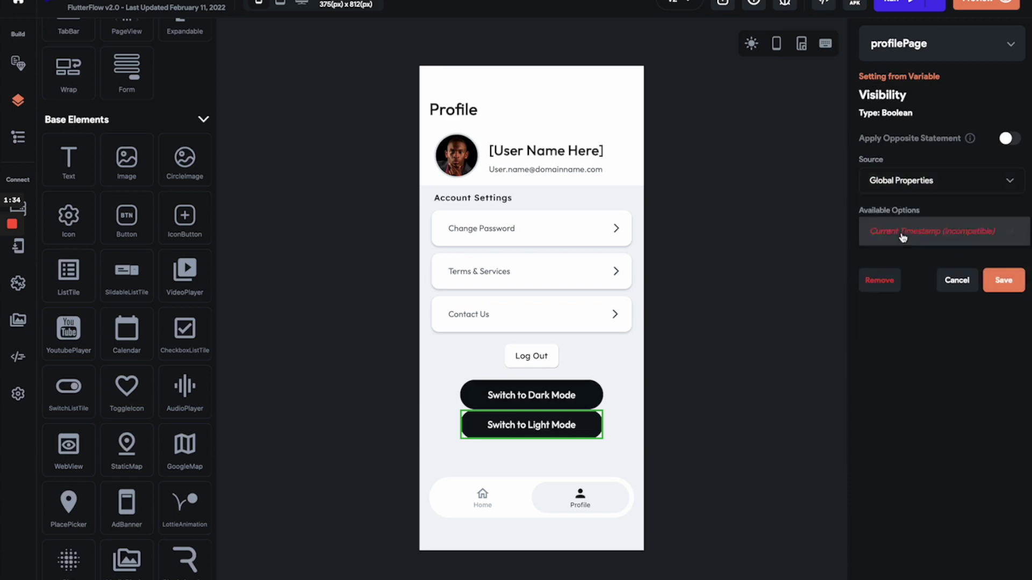
click(901, 289)
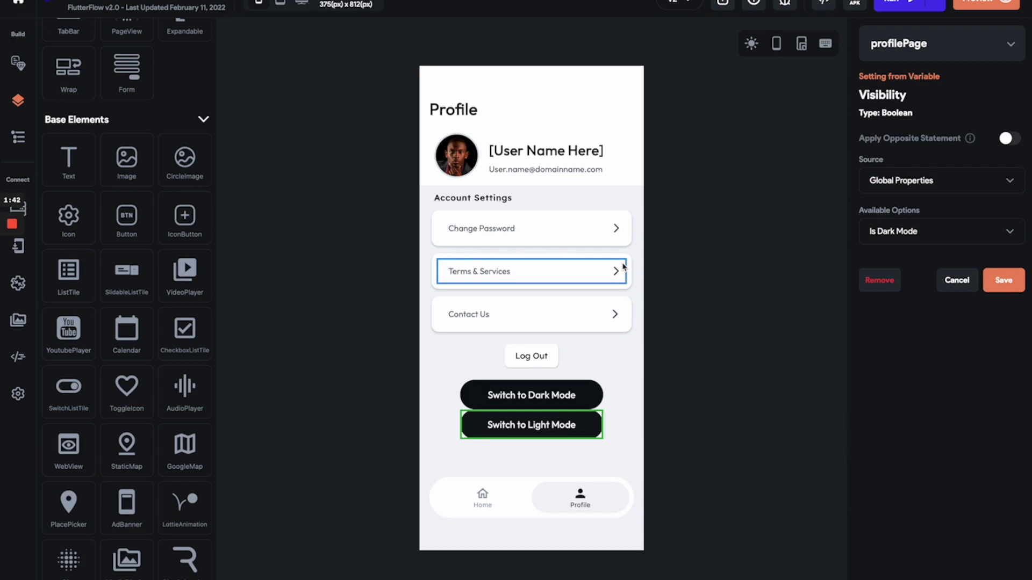
click(1009, 282)
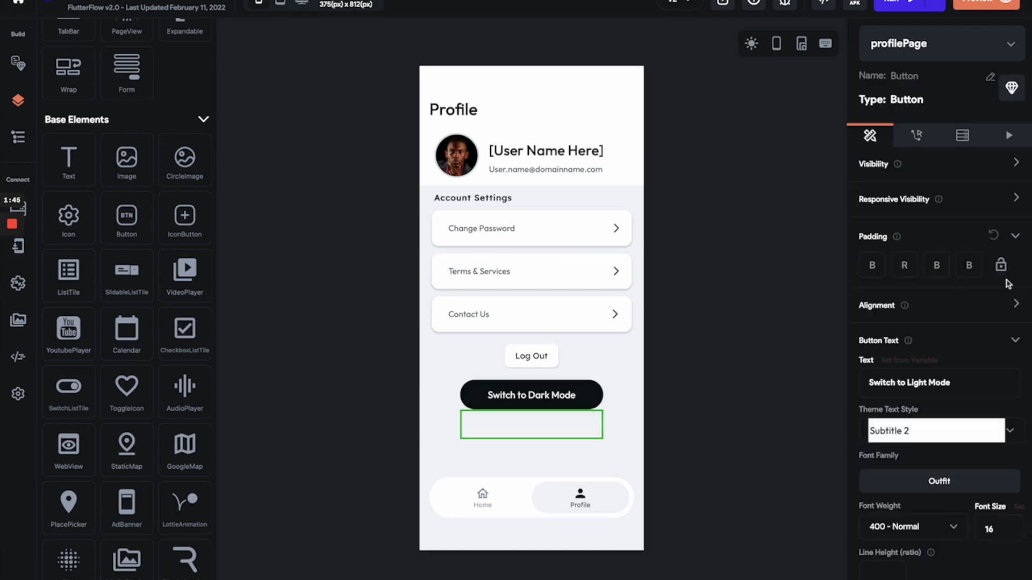
Step: Check which switch button shows in the light and dark previews, ending in dark mode
click(752, 42)
click(752, 43)
click(752, 44)
click(752, 45)
click(752, 45)
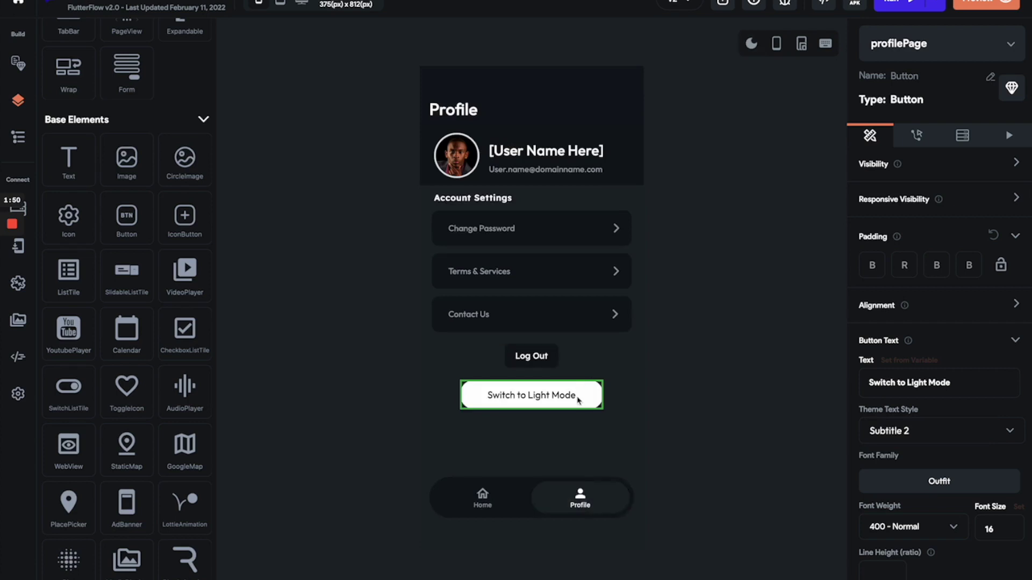
Step: Change the Dark Mode Setting in the Switch to Light Mode button's on-tap action so that tapping it switches to light mode
click(917, 135)
click(905, 238)
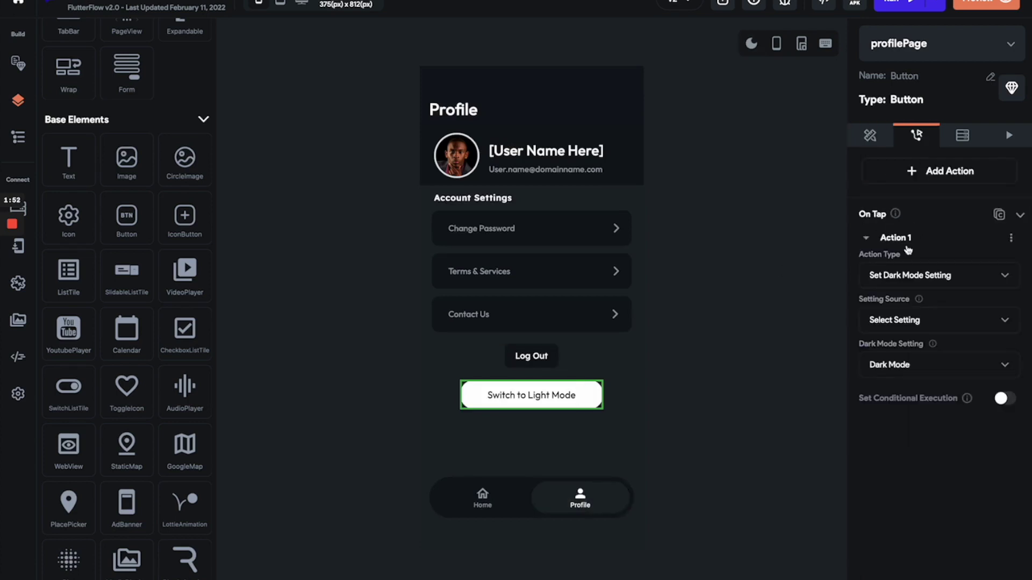
click(901, 373)
click(896, 341)
click(903, 238)
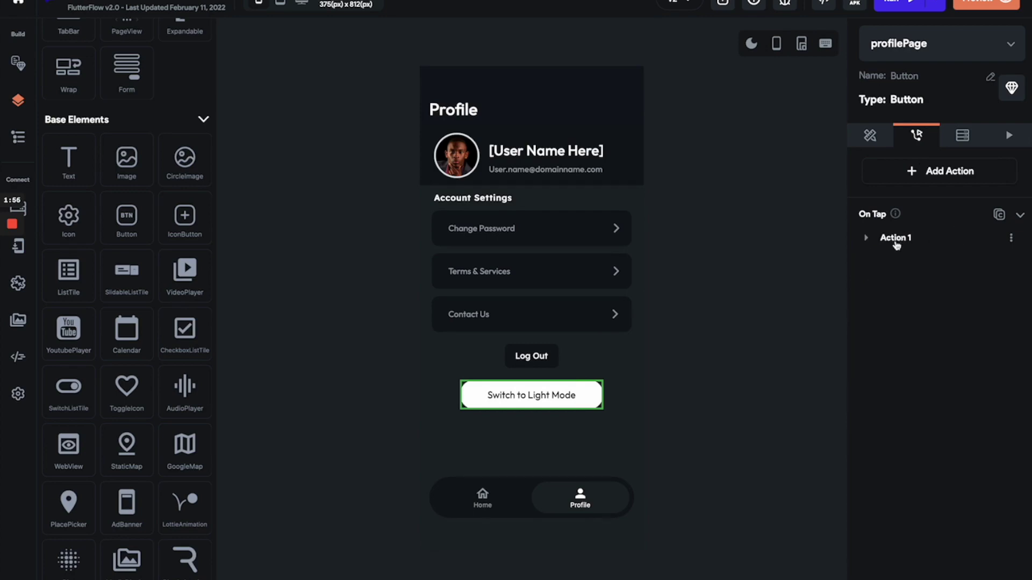
click(768, 266)
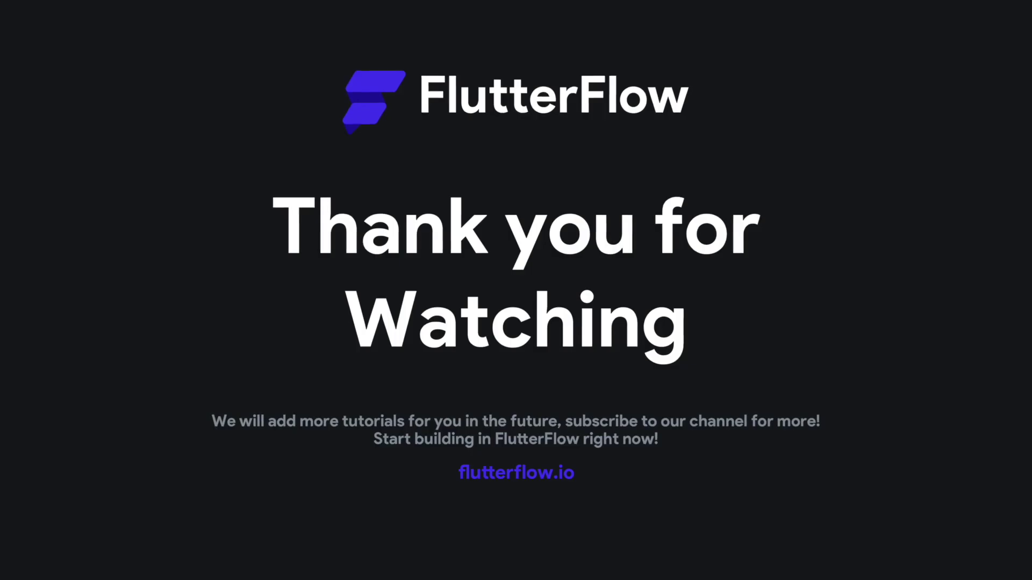